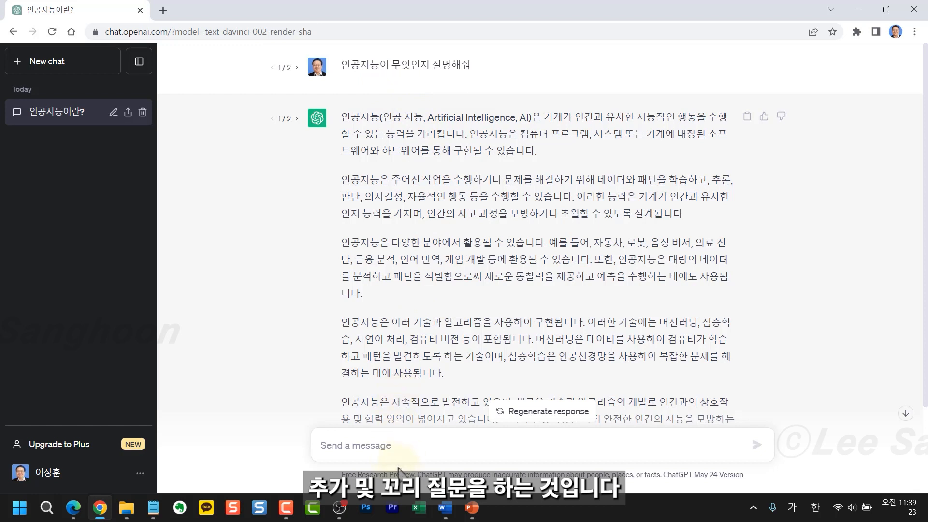
- Ask the follow-up question "자연어 처리에 대해 좀더 자세히 설명해줘" and continue generating the cut-off answer
left_click(368, 449)
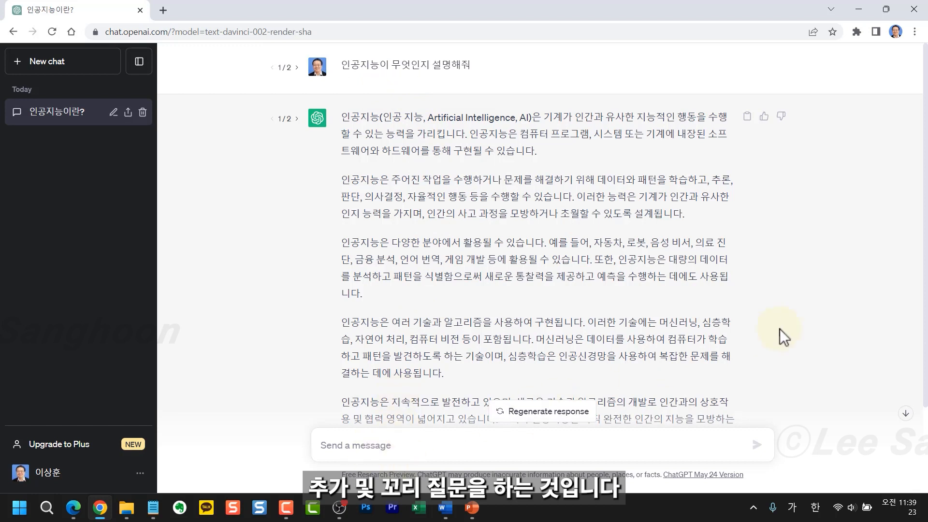
type("자연어 처리에 대해 좀더 자세히 설명해줘")
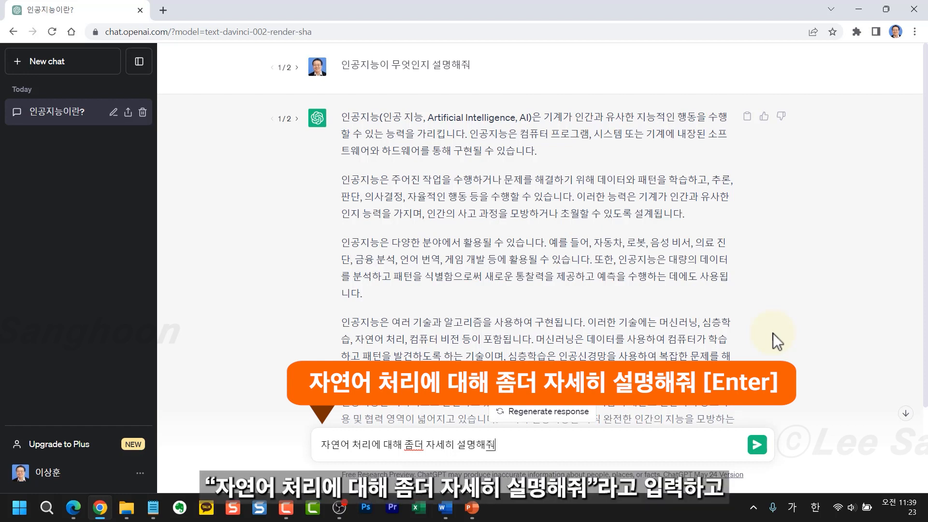
key("Return")
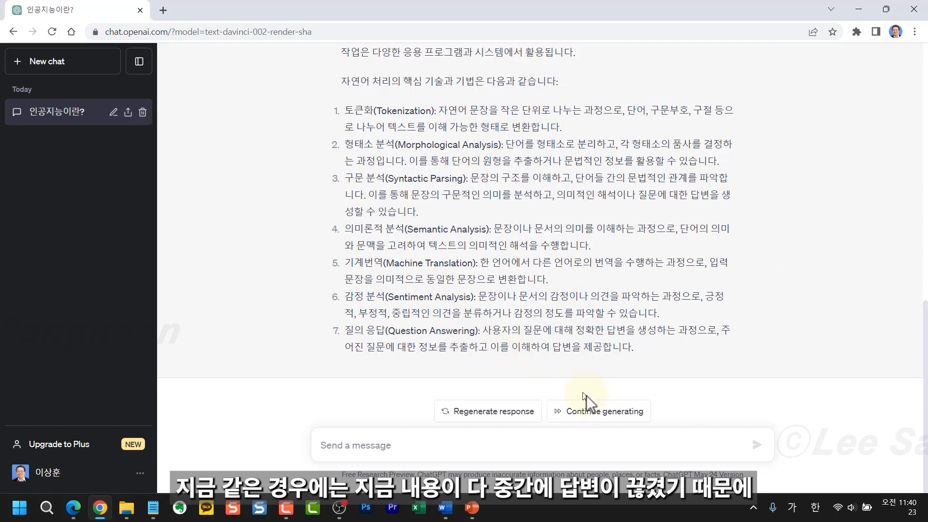
left_click(602, 419)
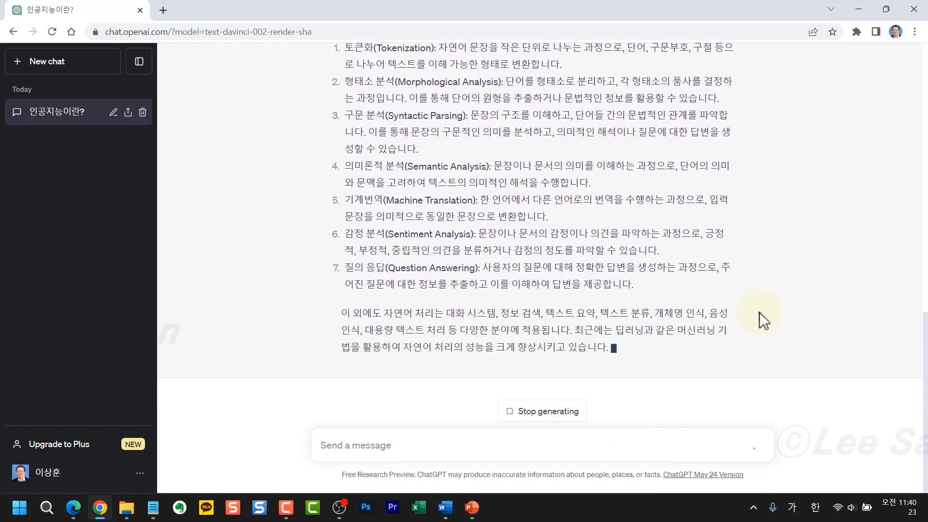
- Send the follow-up prompt "토큰화의 개념을 알려주고, 사례를 들어 쉽게 설명해줘" in the same conversation
scroll(491, 261, "up", 3)
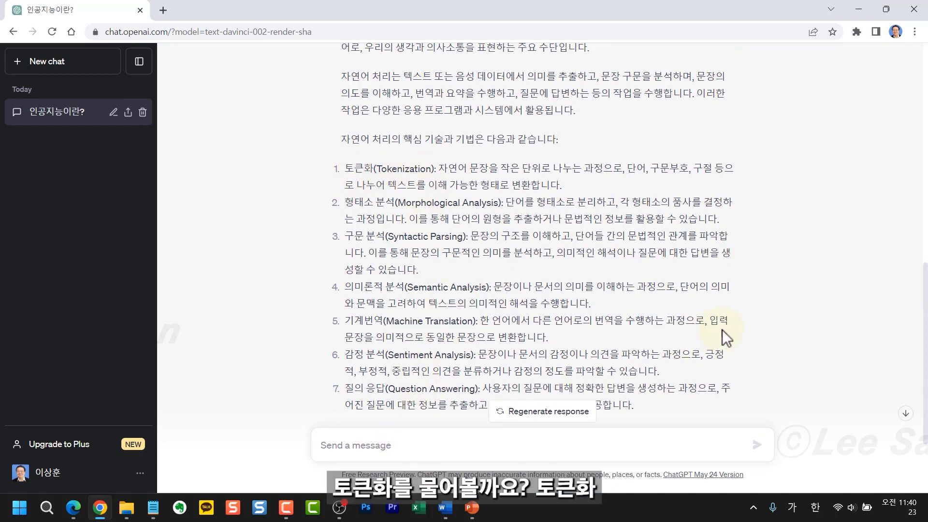
type("토큰화의 개념과 사례를")
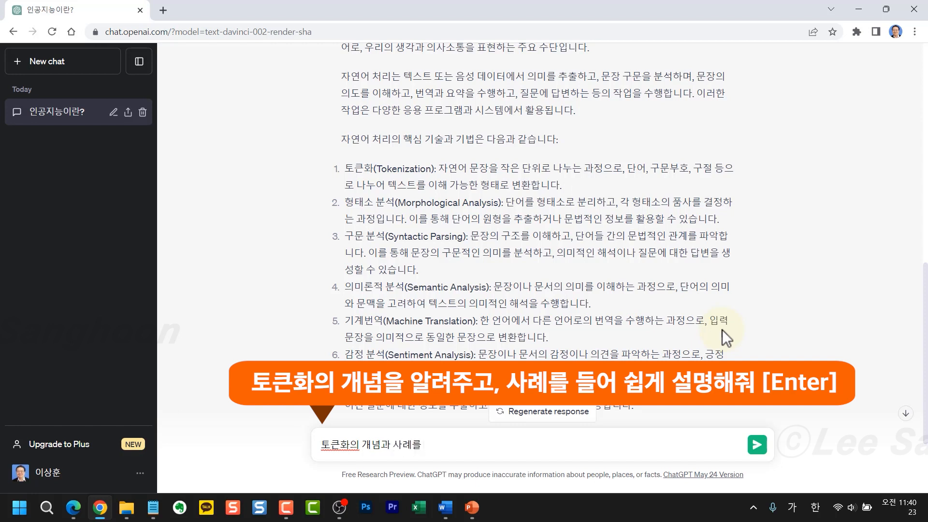
key("BackSpace")
key("BackSpace")
key("BackSpace")
key("BackSpace")
key("BackSpace")
type("을 알려주고, 사례를 들어 쉽게 설명해줘")
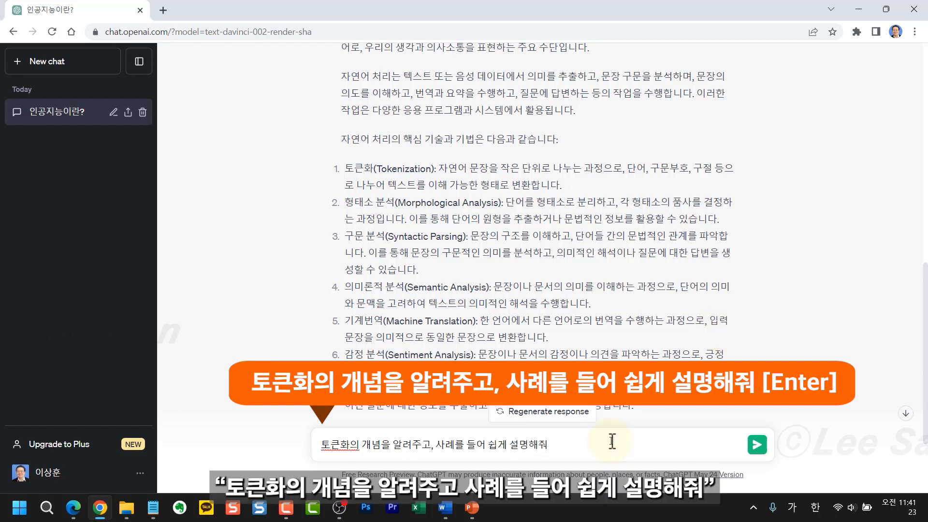
key("Return")
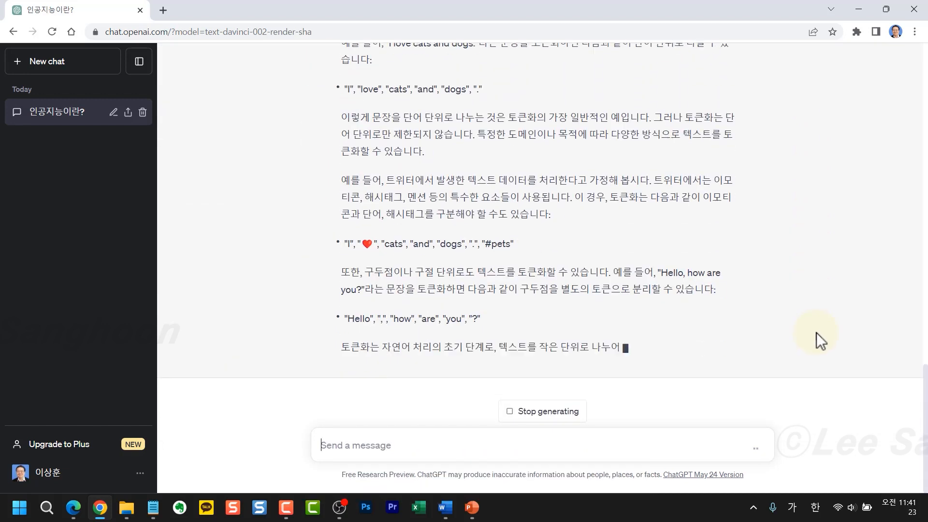
- Request a summary of about 100 words with the prompt "토큰화를 100단어 정도로 요약해줘"
scroll(602, 208, "up", 5)
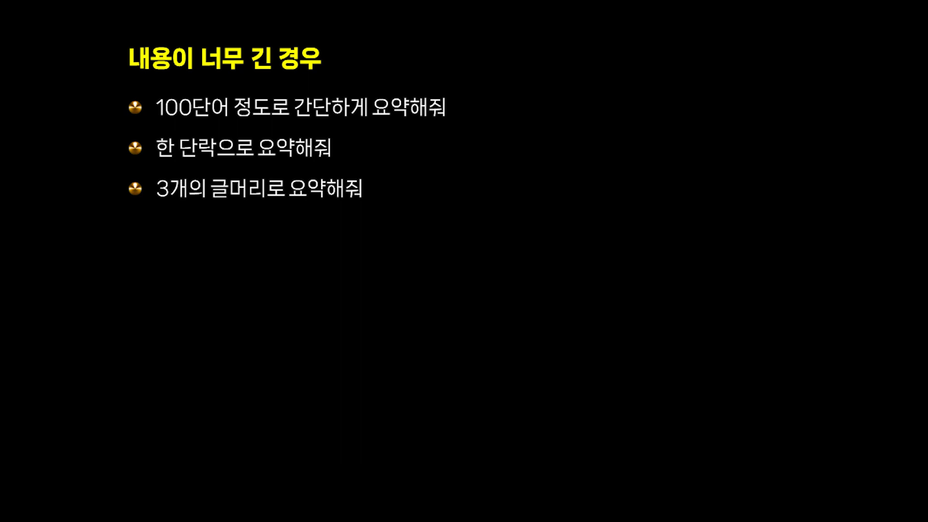
type("토큰화를 100단어 정도로 요약해줘")
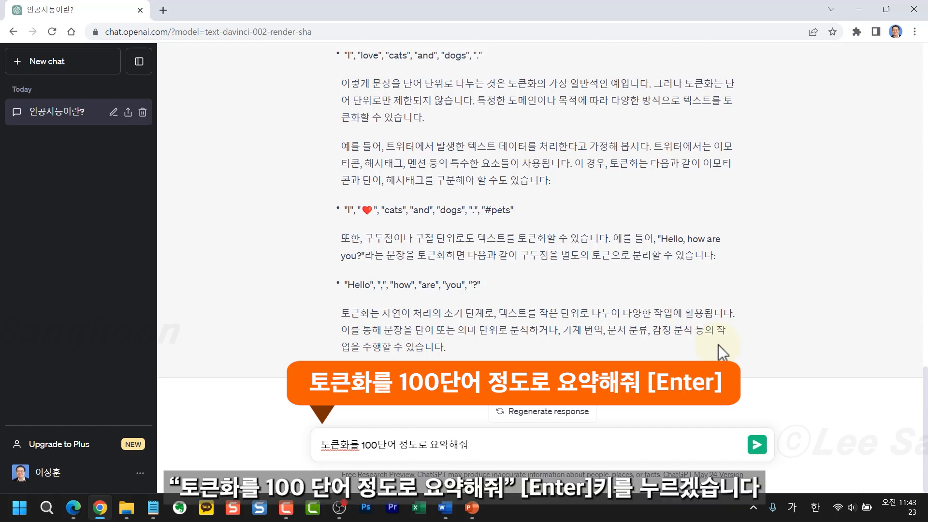
key("Return")
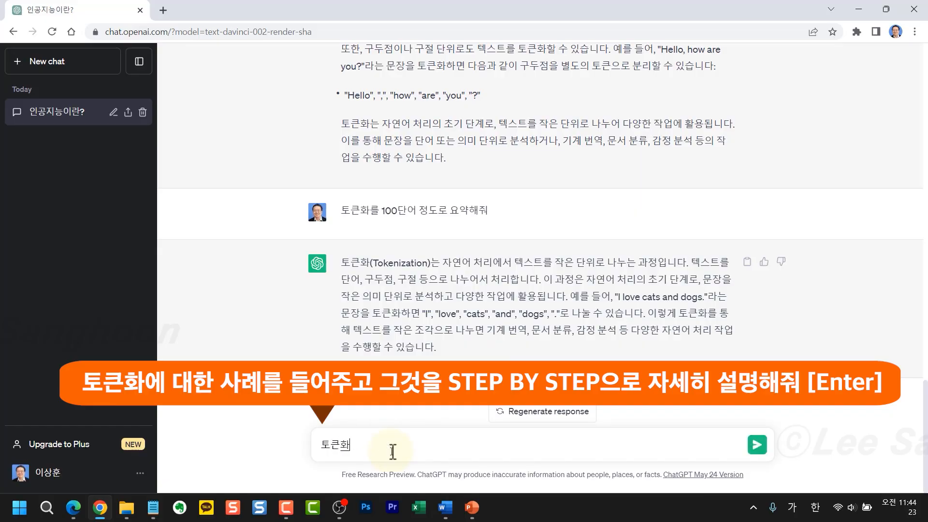
- Send the prompt "토큰화에 대한 사례를 들어주고 그것을 STEP BY STEP으로 자세히 설명해줘"
type("에 대한 사례를 들어주고 그것을 STEP BY STEP으로 설명해줘")
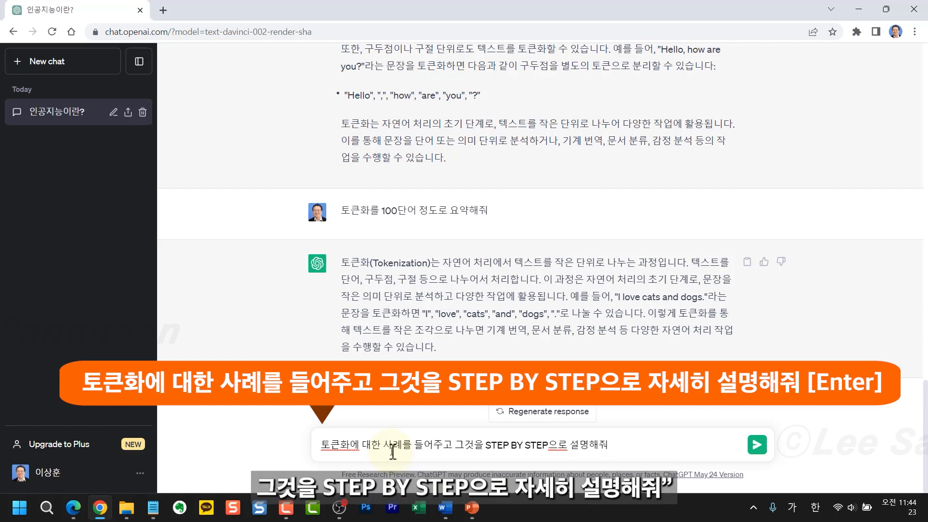
type("자세히")
key("Return")
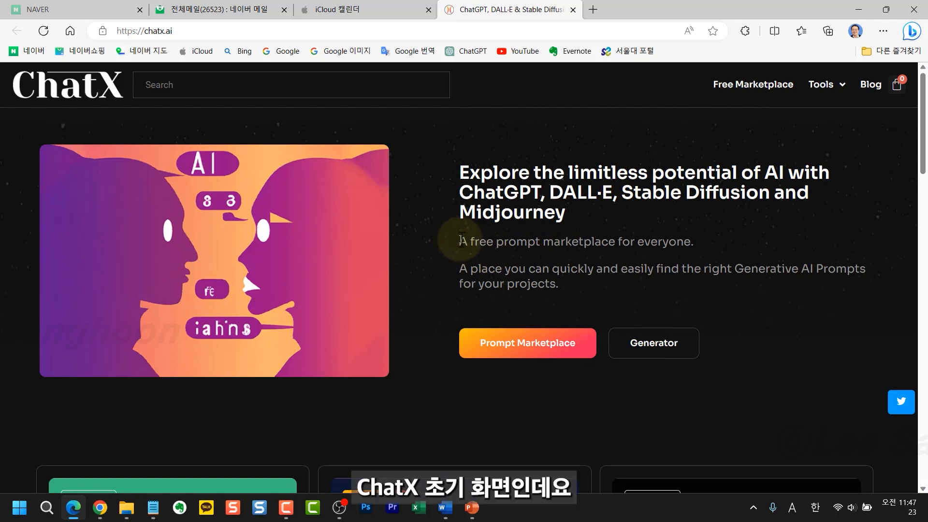
- On the ChatX site in Edge, open the ChatGPT category's diet meal plan and recipe prompt and examine its prompt text and sample response
scroll(461, 239, "down", 6)
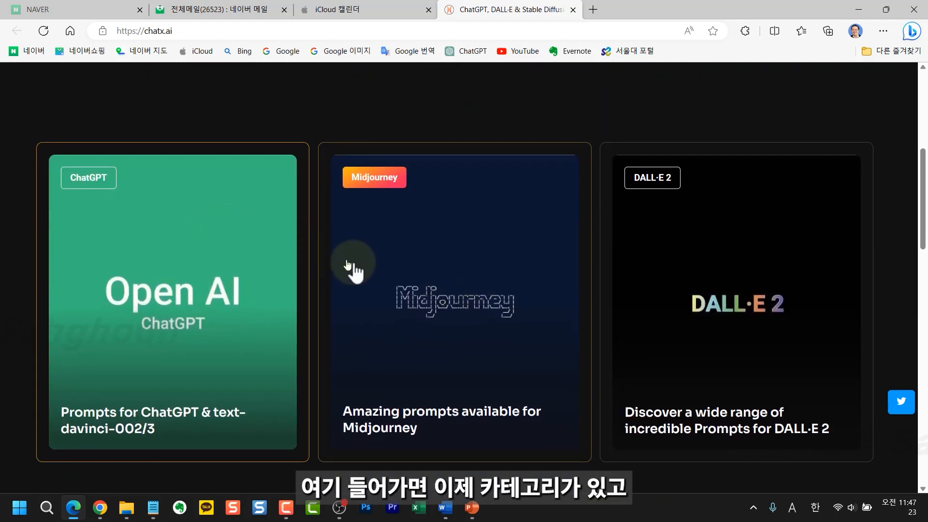
left_click(190, 286)
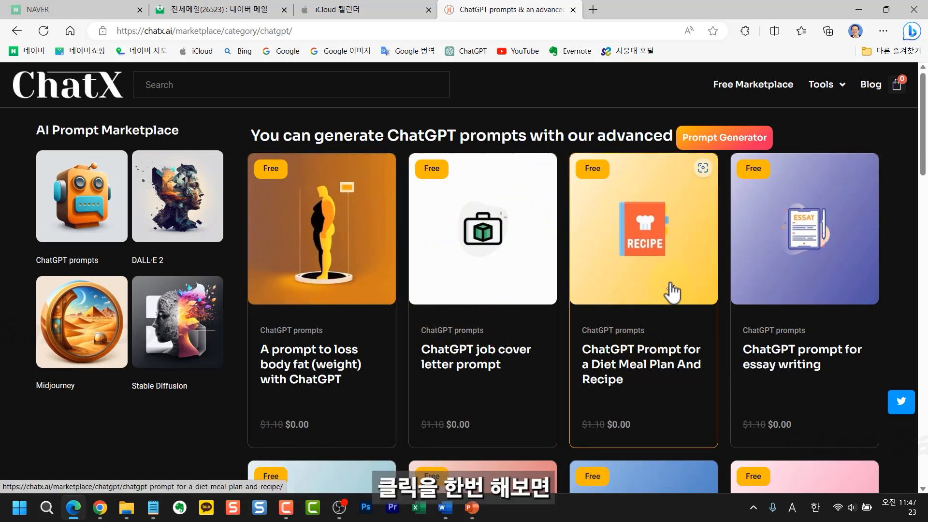
left_click(671, 291)
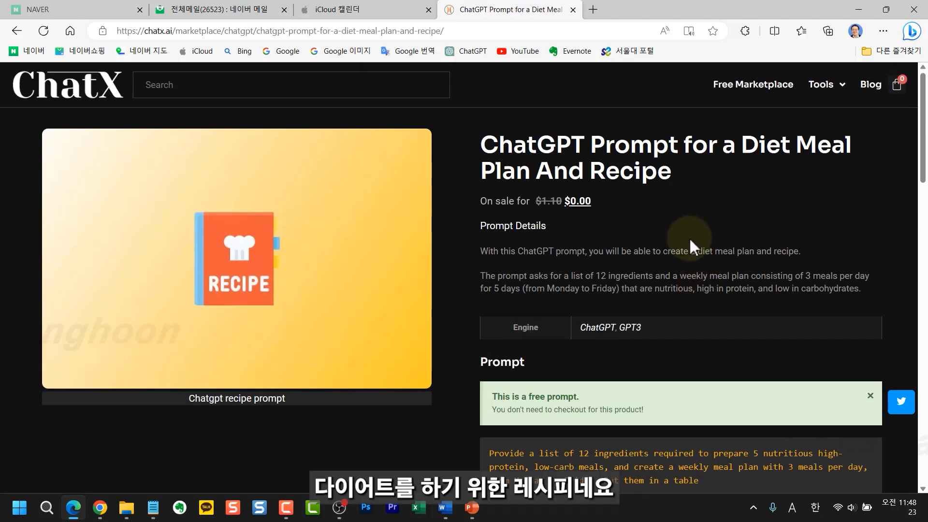
scroll(689, 239, "down", 4)
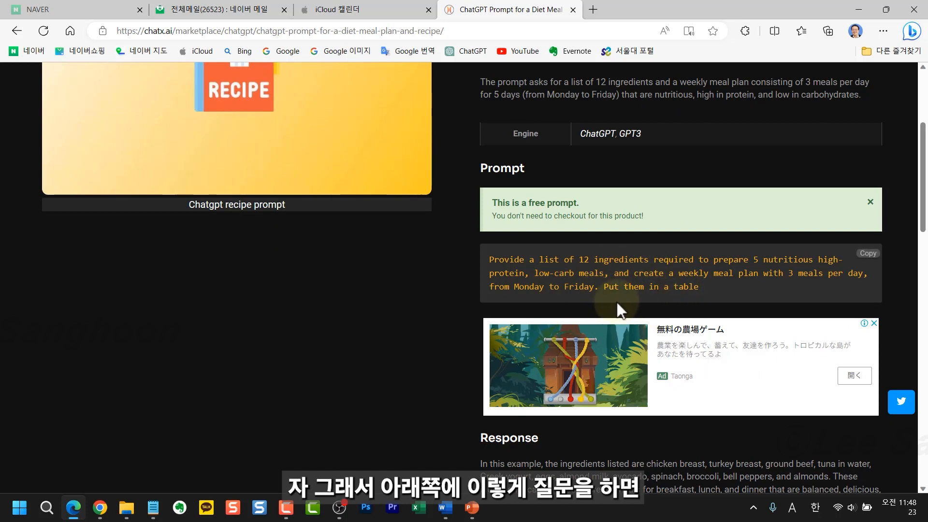
scroll(614, 310, "down", 9)
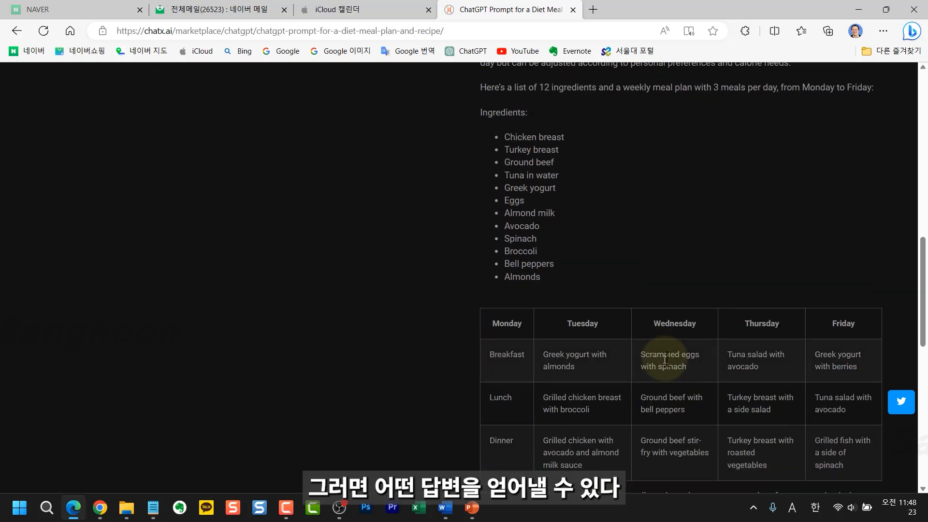
scroll(666, 356, "up", 9)
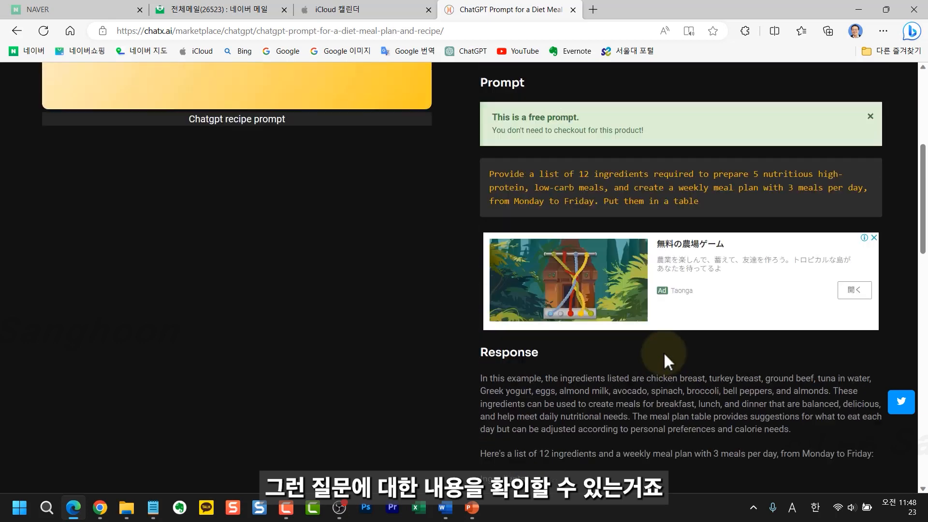
scroll(664, 355, "up", 6)
scroll(650, 360, "down", 1)
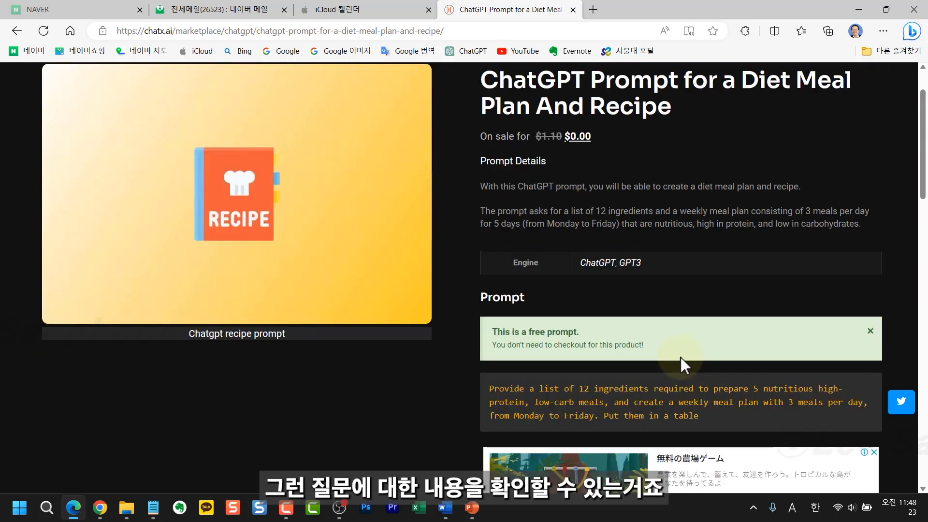
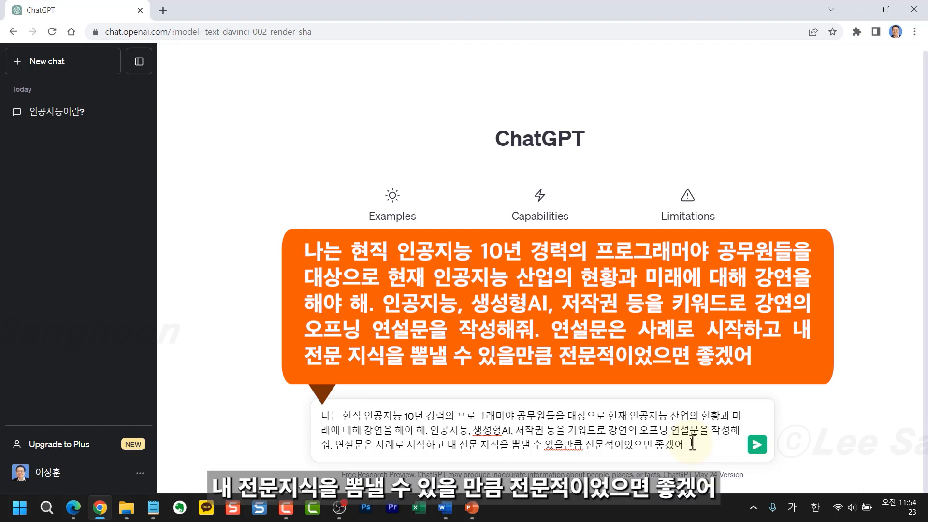
- In ChatGPT, submit the prompt for an expert AI lecture opening speech to civil servants and regenerate the response
key("Return")
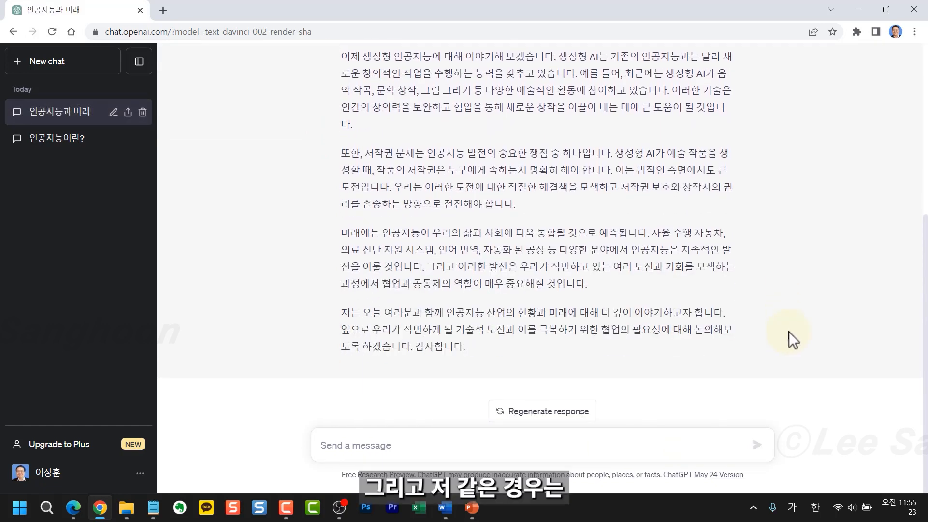
left_click(533, 418)
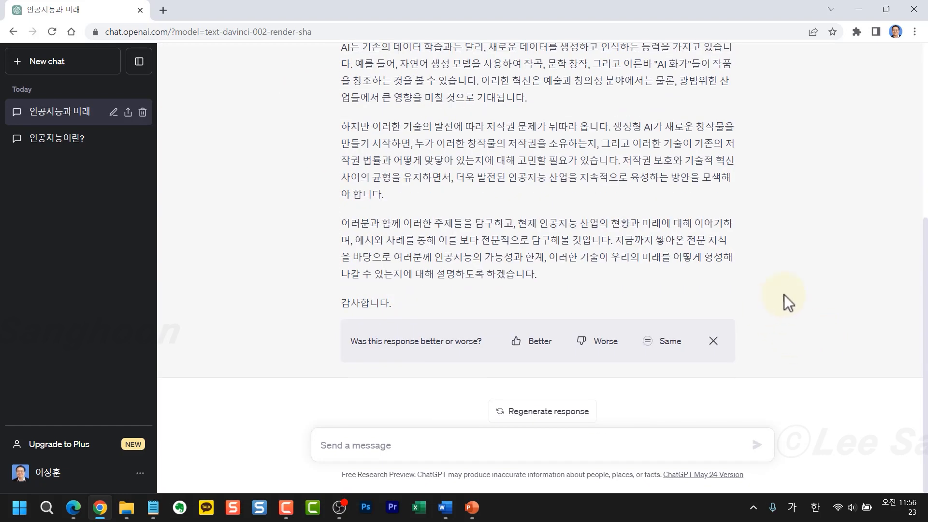
- Rate the regenerated speech as Better and go back over its text
left_click(540, 343)
scroll(763, 275, "up", 5)
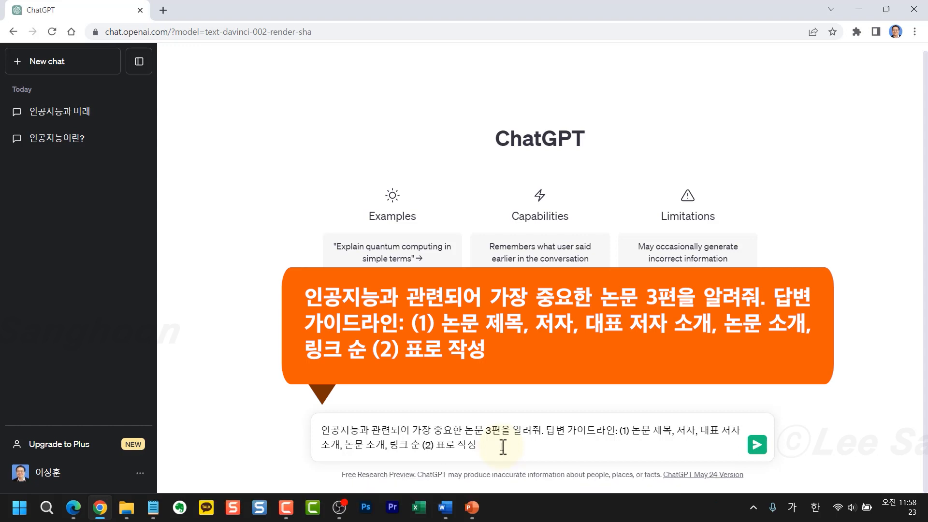
- Submit the prompt for a table of the three most important AI papers, and check the link for "Attention Is All You Need"
key("Return")
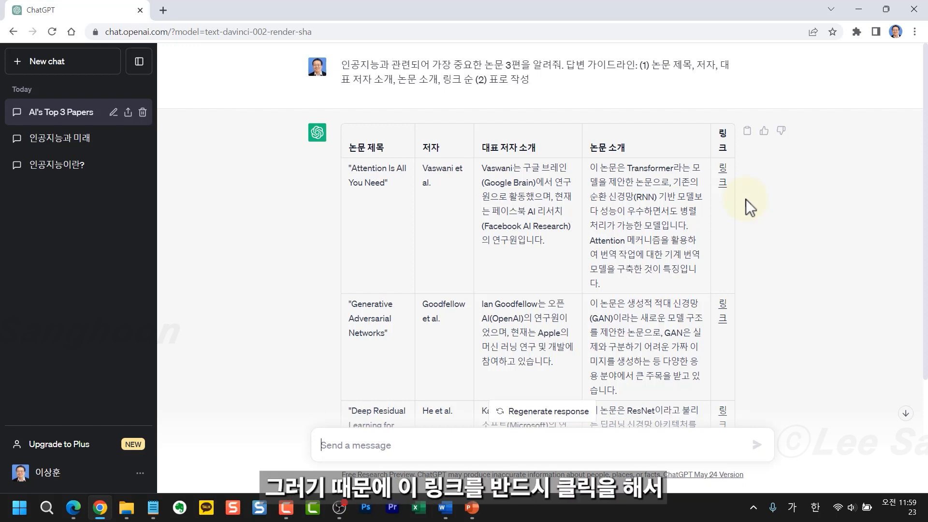
left_click(721, 187)
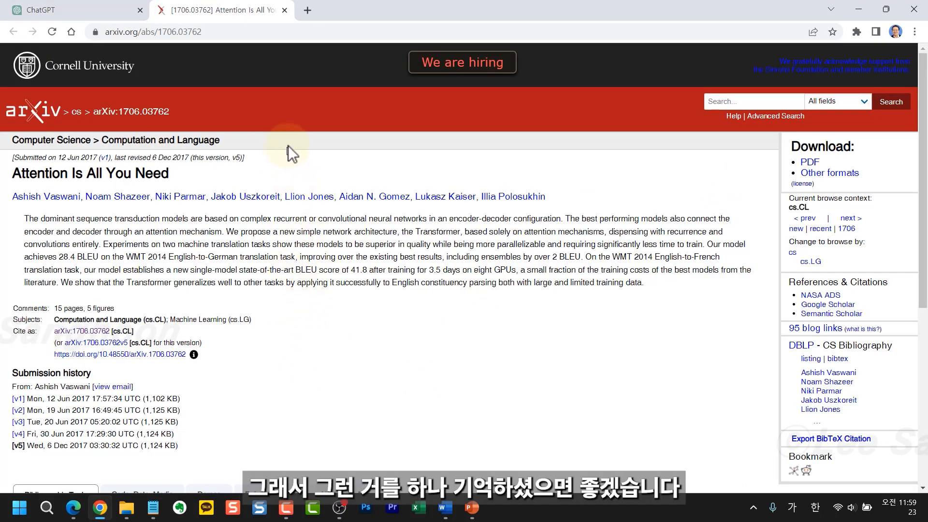
left_click(285, 11)
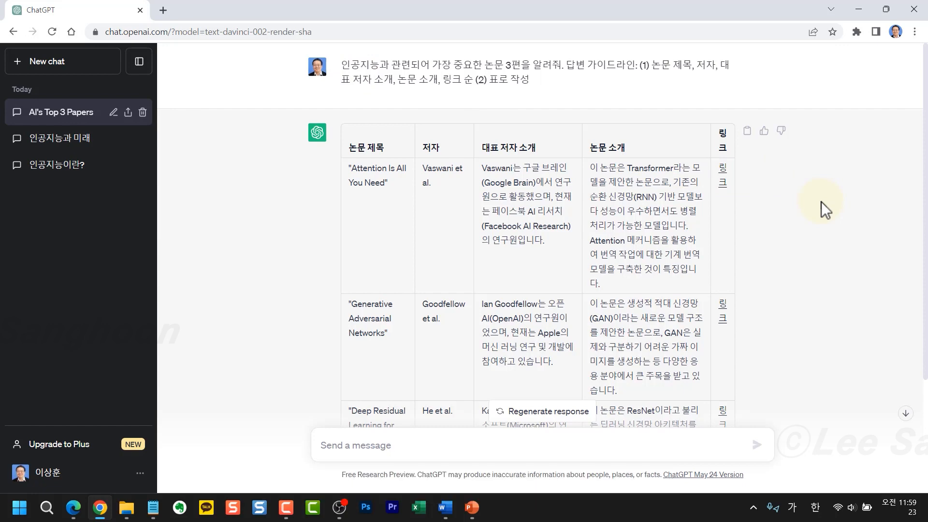
- Ask what '자연어 처리' means, with guidelines for fifth-grade level, clear easy words, minimal jargon and abbreviations, and at least two real examples
left_click(343, 445)
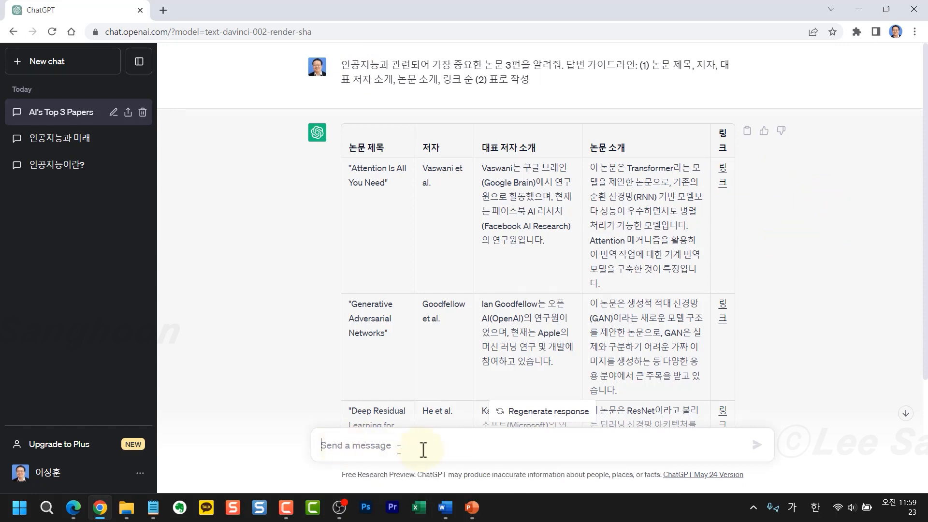
type("인공지능에서 '자연어 처리'라는게 무슨 의미인지 설명해줘. 작성 가이드라인: (1) 초등학교 5학년 수준으로 작성해 (2) 명확하고 이해하기 쉬운 단어를 사용해 (3) 전문 용어와 약어는 가급적 사용하지 말고 (4) 실제 사례를 2개 이상 들 것")
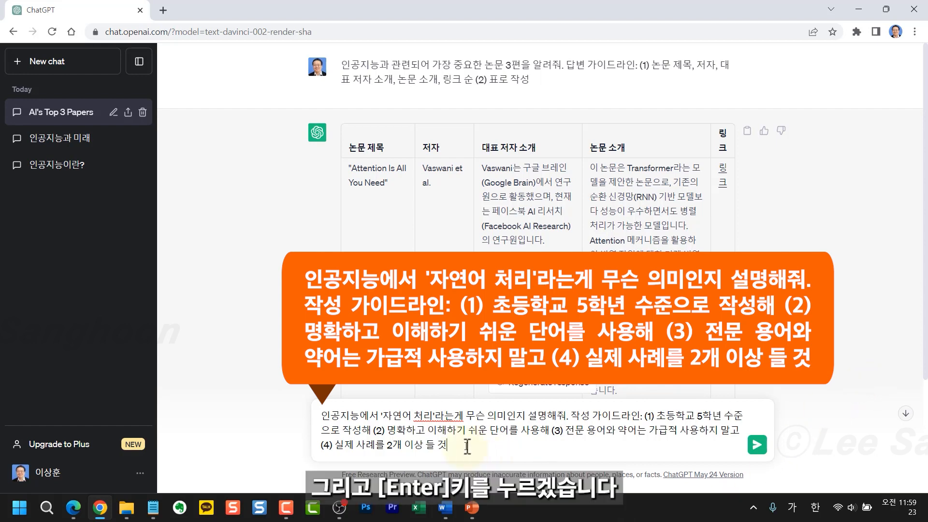
key("Return")
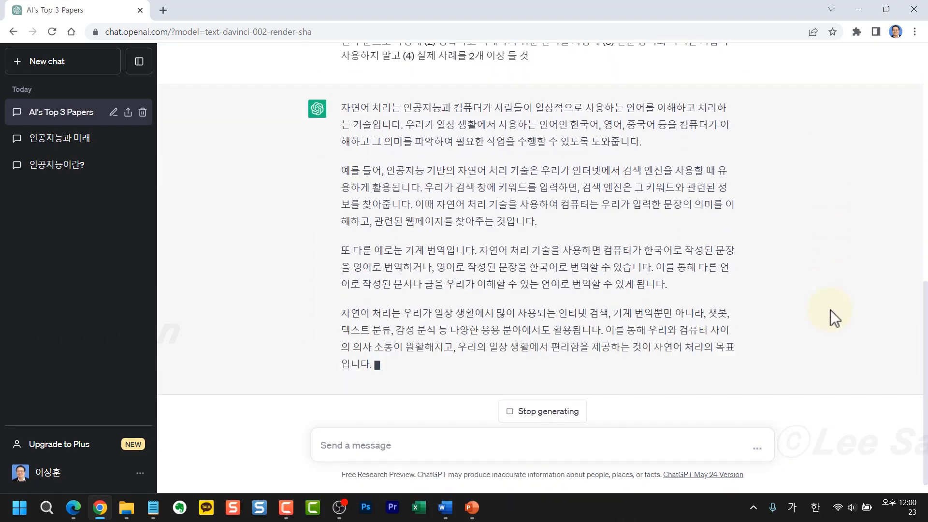
scroll(814, 289, "up", 5)
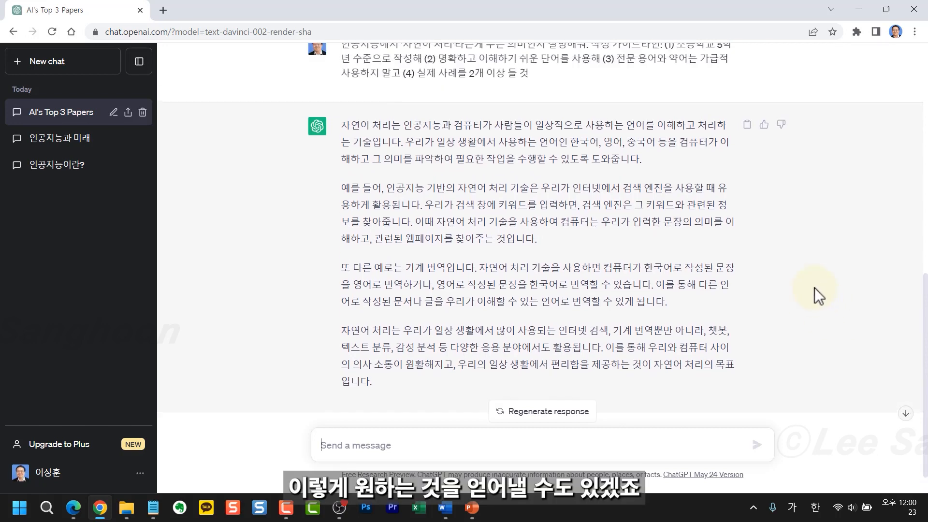
scroll(812, 295, "down", 2)
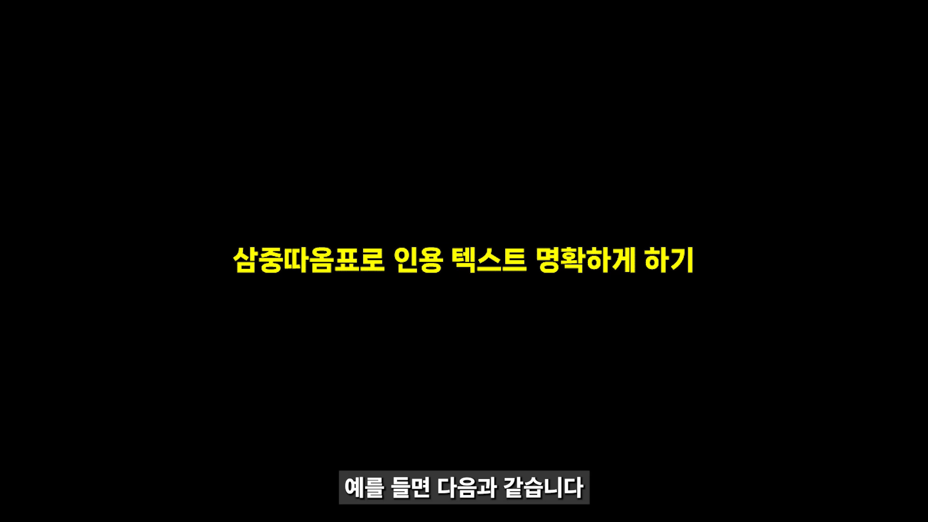
- In the Noema article in Edge, copy the text from "The public's understanding of artificial intelligence" through "merely a few cents."
scroll(409, 198, "down", 15)
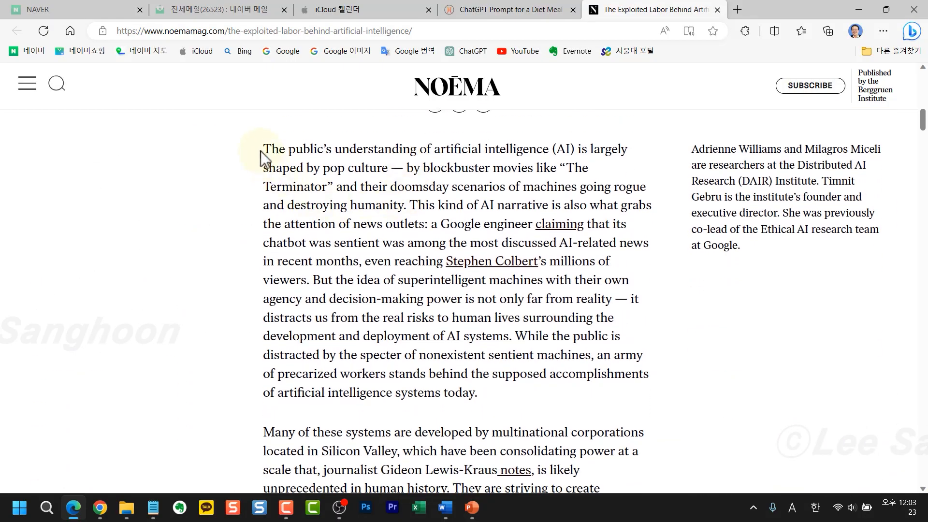
left_click_drag(264, 149, 365, 205)
scroll(494, 282, "down", 20)
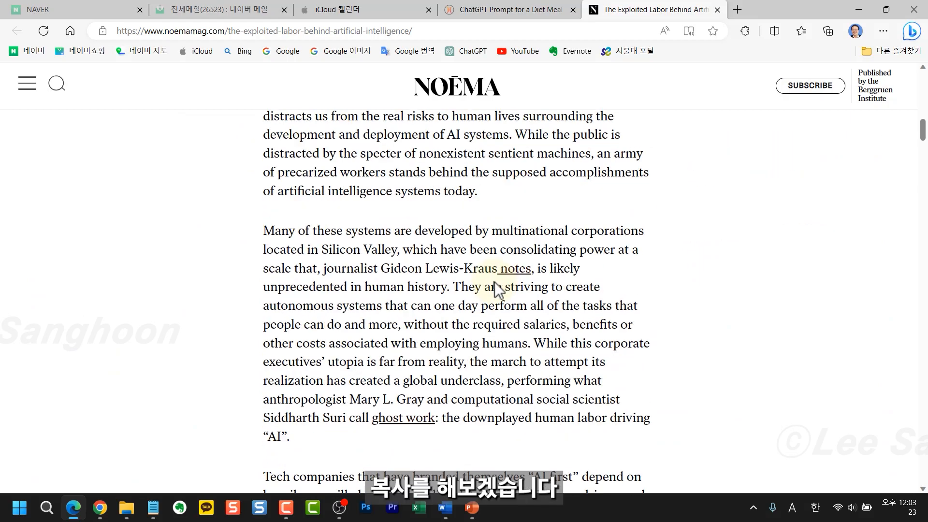
scroll(498, 280, "down", 8)
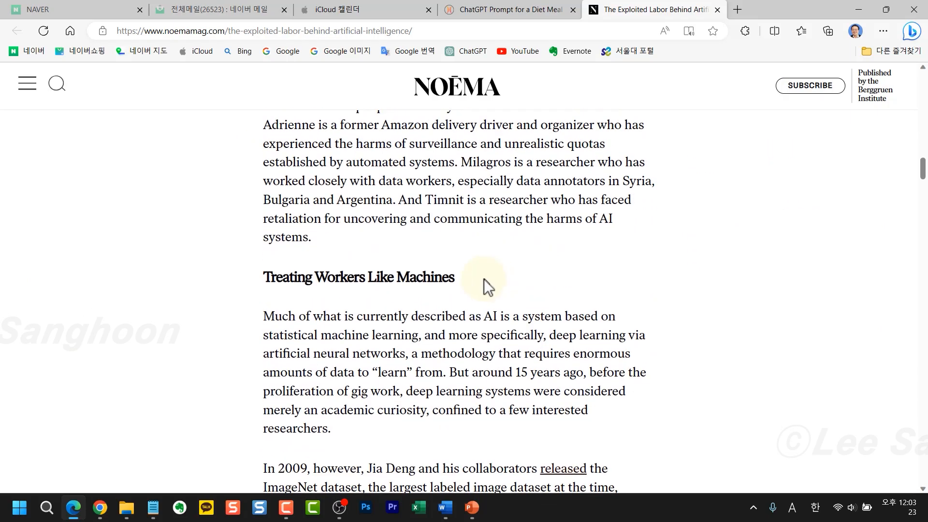
scroll(483, 276, "down", 5)
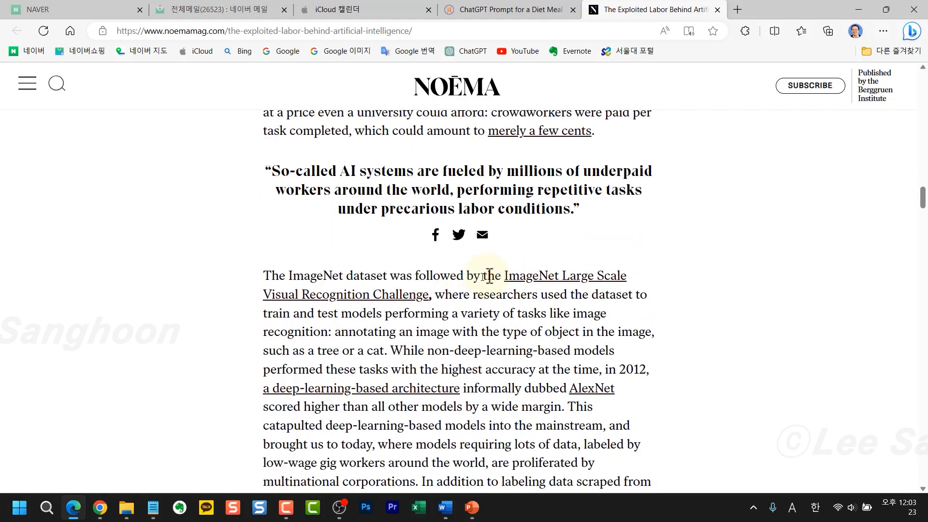
scroll(499, 273, "up", 1)
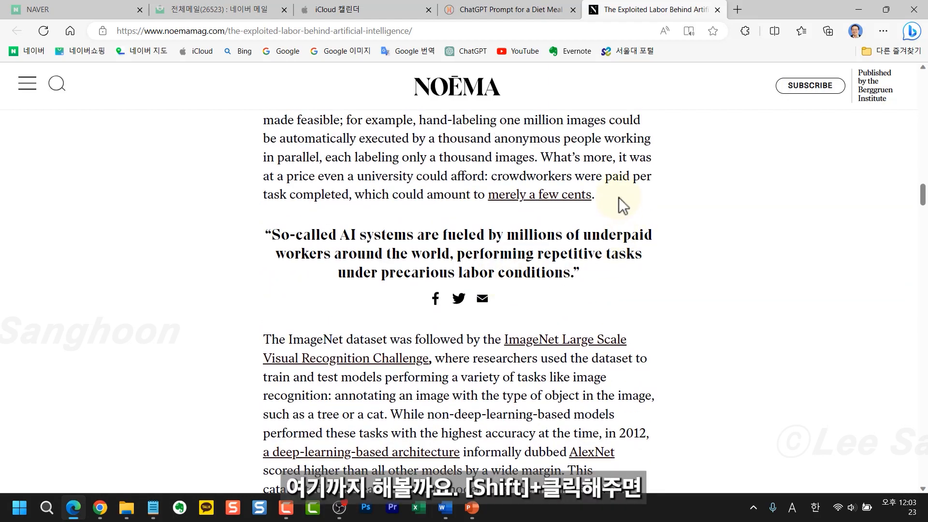
left_click(602, 196, "shift")
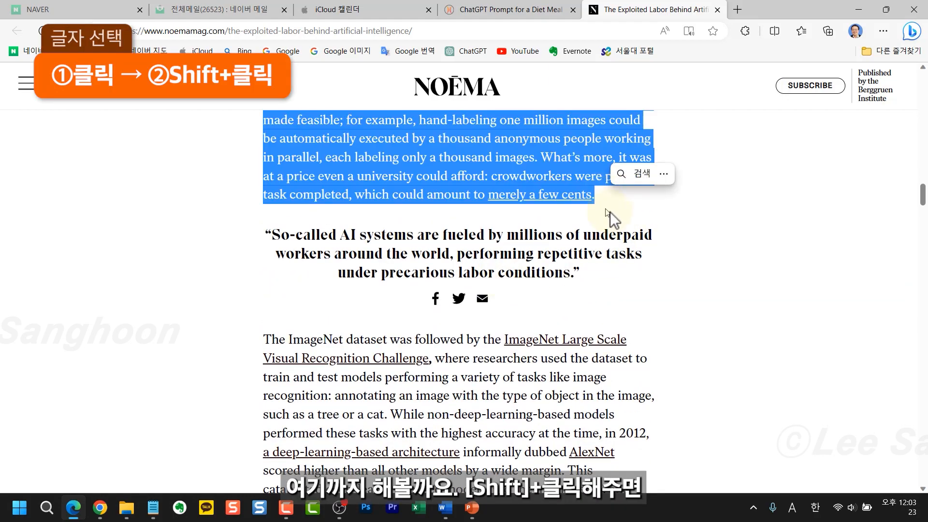
scroll(610, 212, "up", 10)
scroll(584, 217, "up", 15)
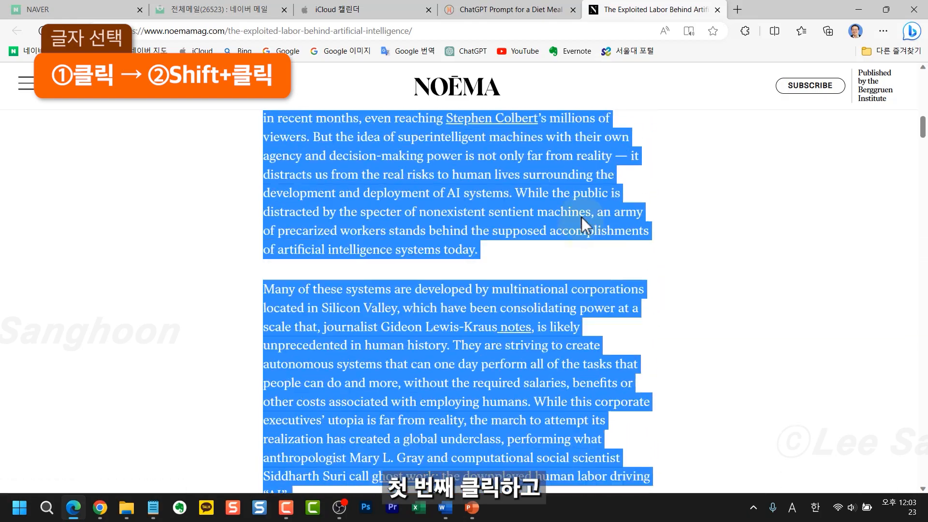
scroll(471, 241, "down", 15)
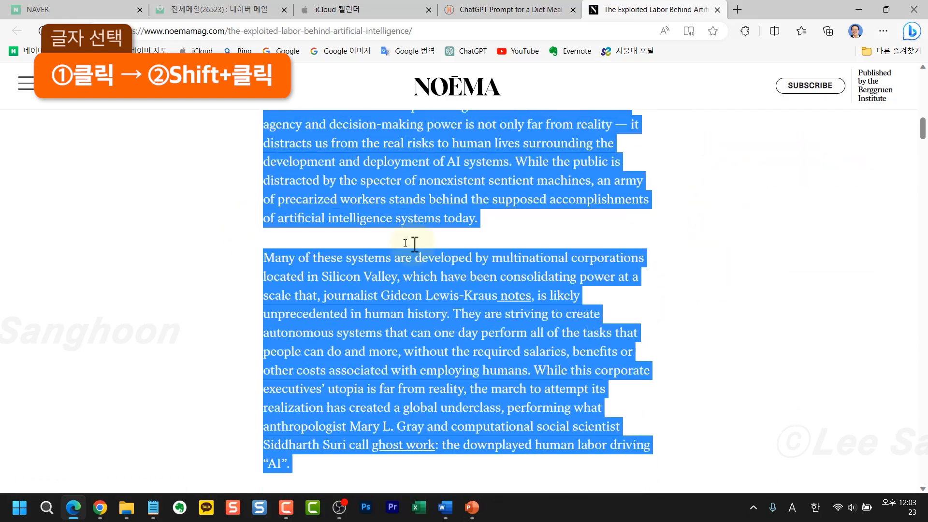
scroll(457, 245, "down", 5)
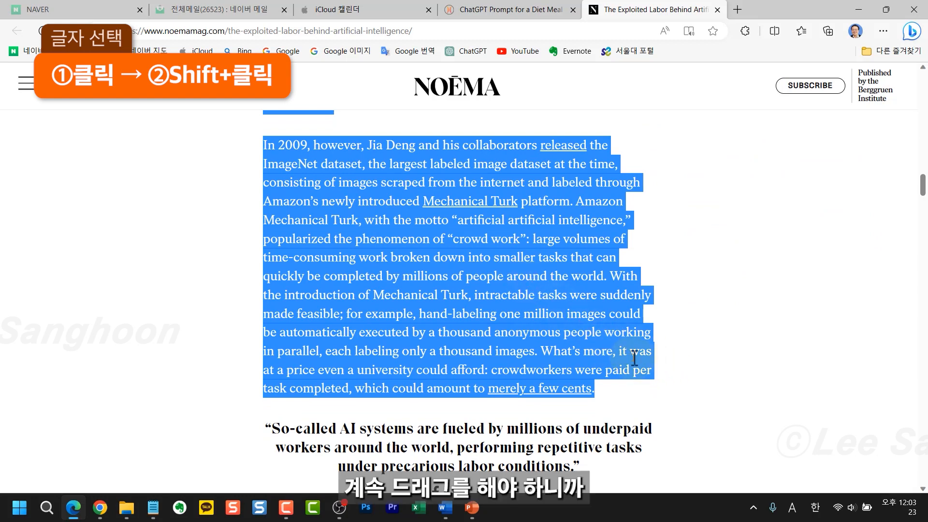
scroll(632, 357, "down", 2)
scroll(632, 358, "down", 2)
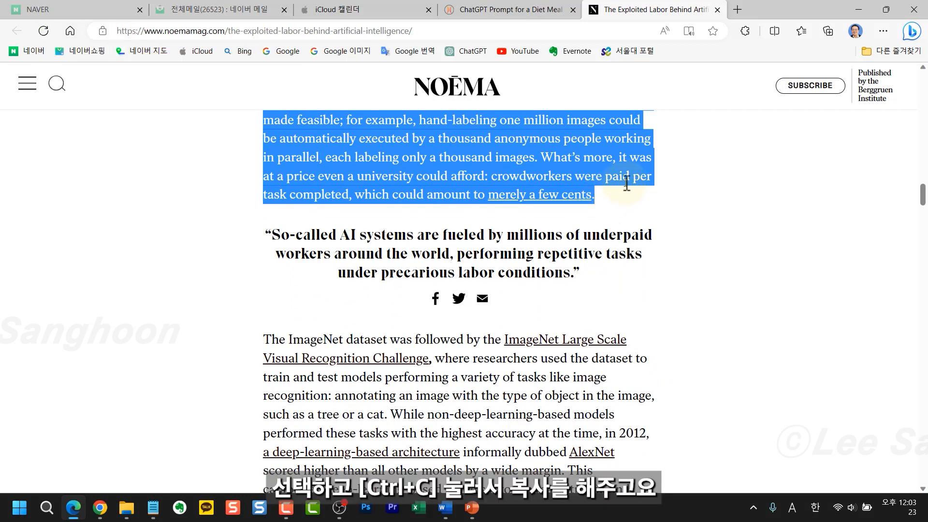
key("ctrl+c")
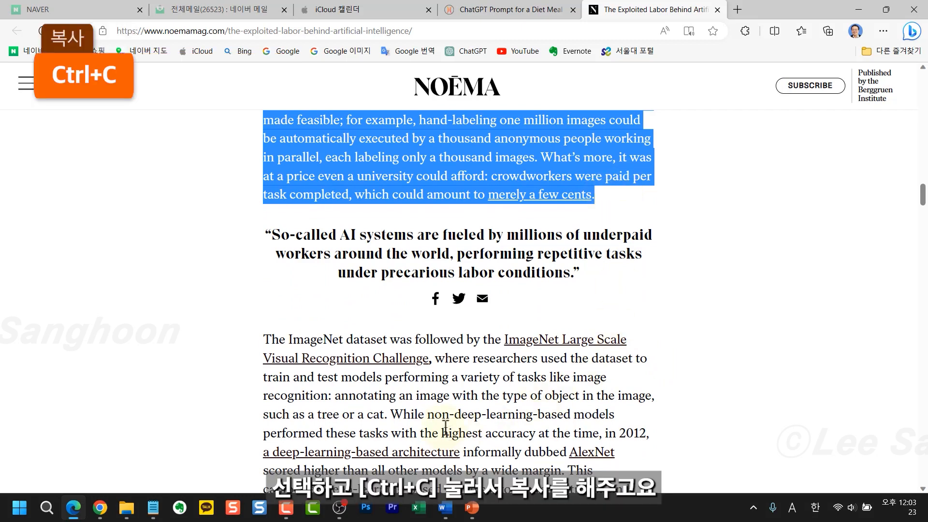
- Switch to ChatGPT in Chrome and, in a new chat, write "삼중따옴표 글을 요약해줘" with opening triple quotes on a new line
left_click(99, 507)
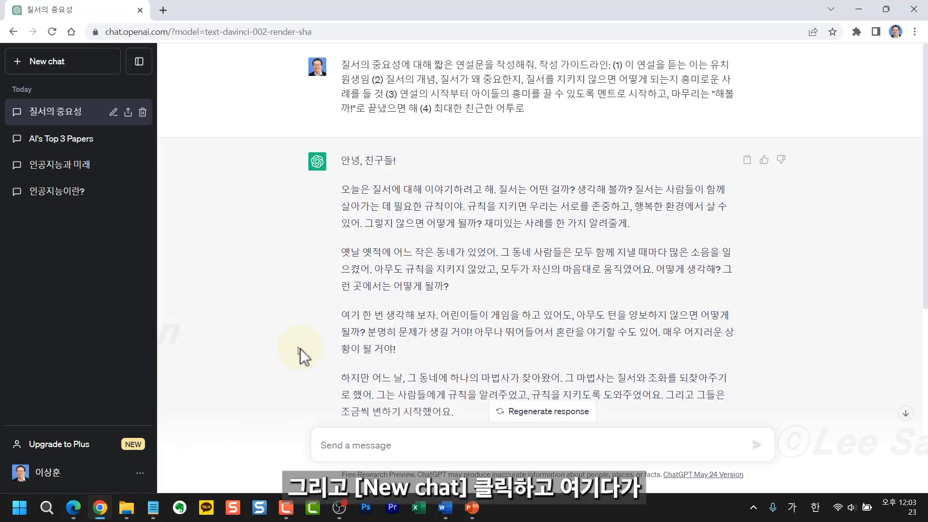
left_click(45, 63)
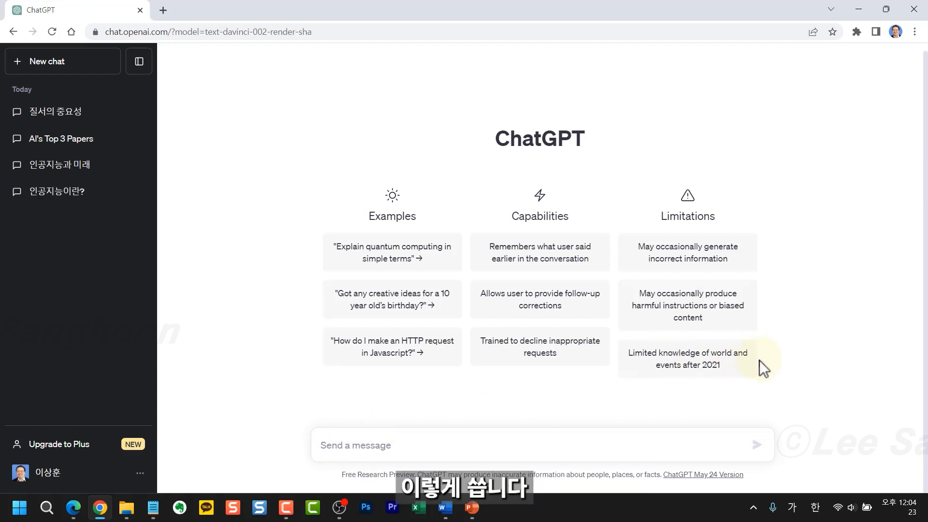
type("삼중따옴표 글을 요약해줘")
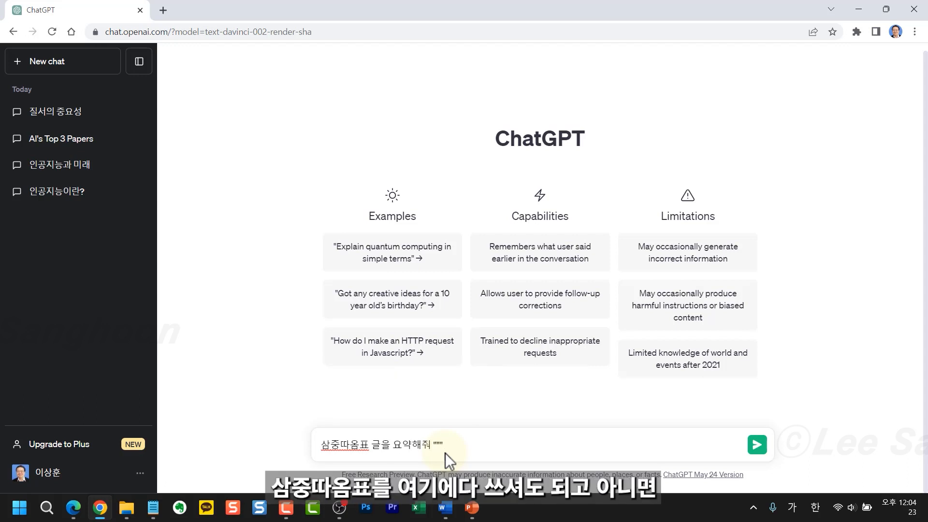
key("BackSpace")
key("BackSpace")
key("BackSpace")
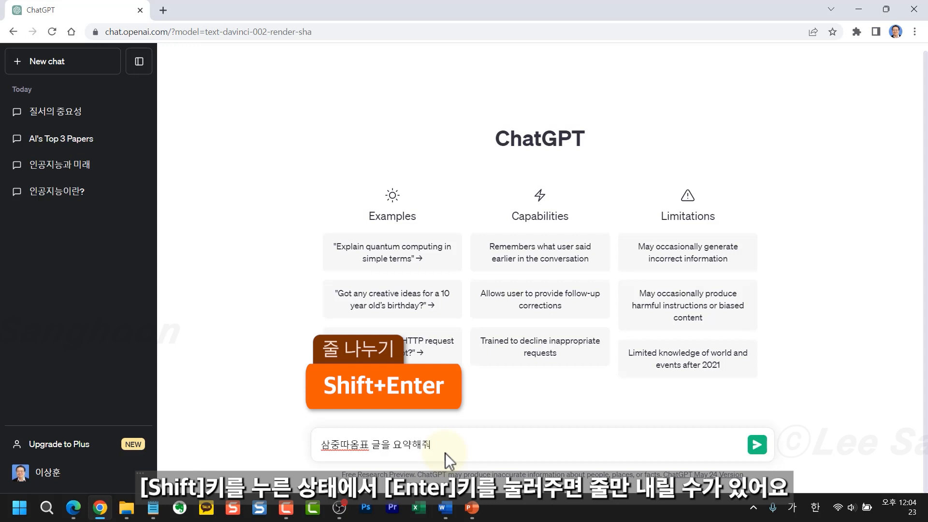
key("shift+Return")
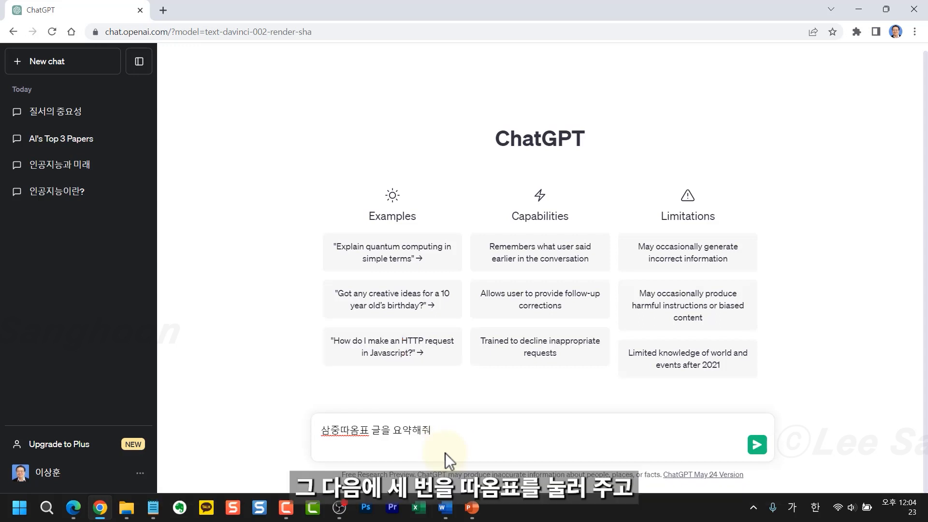
type("\"\"\"")
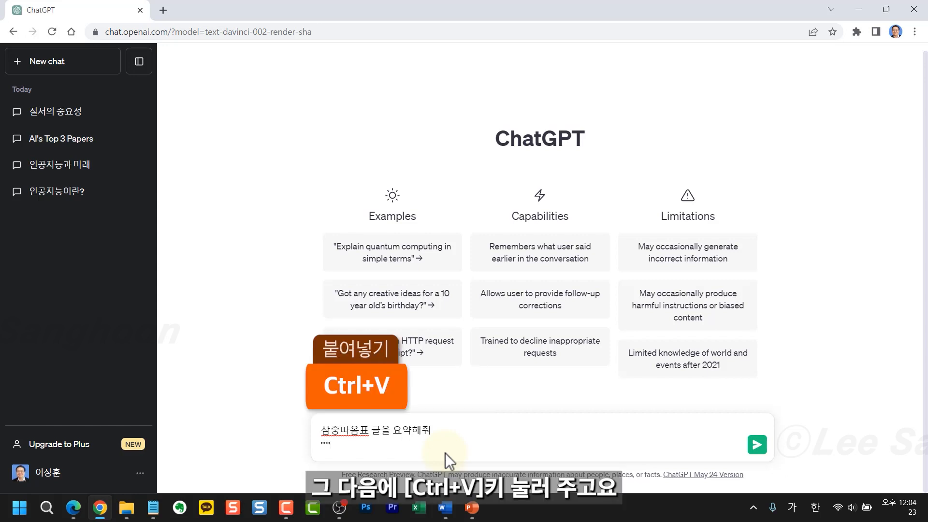
- Insert the copied Noema text, close it with triple quotes, submit the prompt and read through the summary
key("ctrl+v")
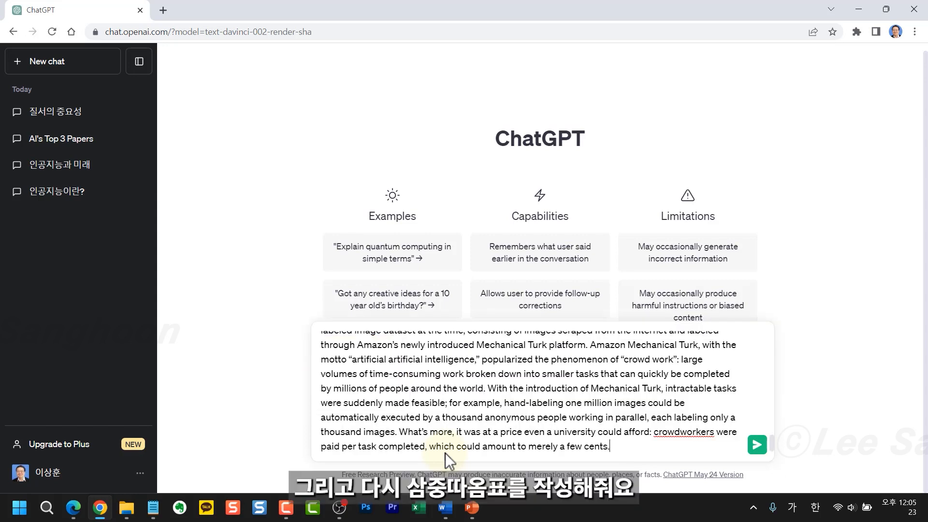
type("\"\"\"")
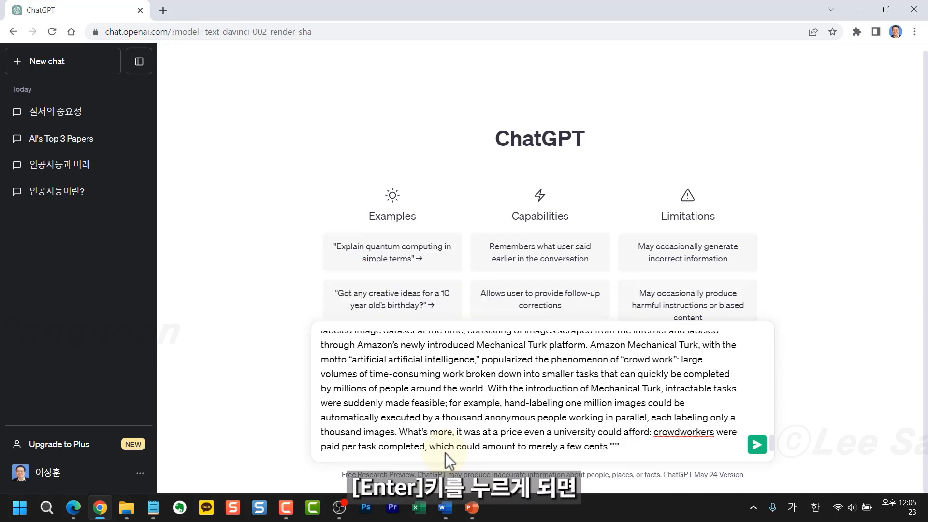
key("Return")
scroll(805, 323, "down", 15)
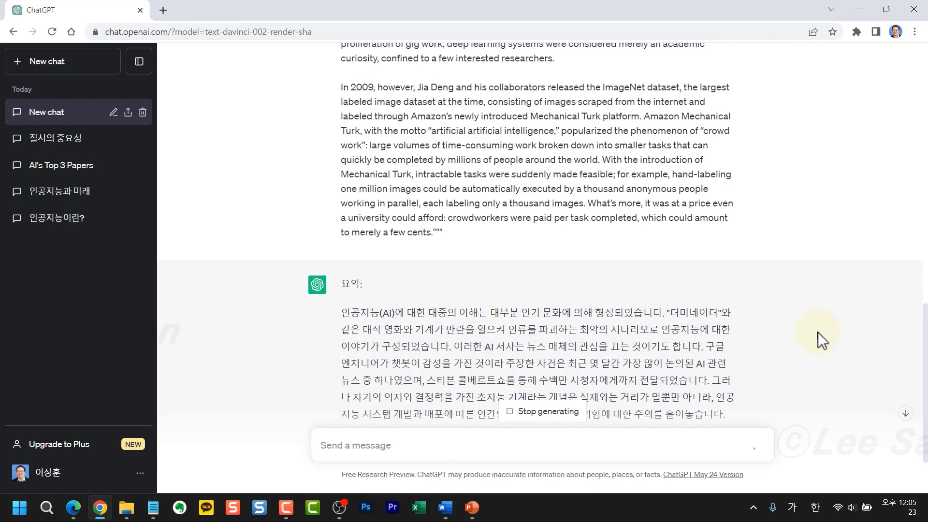
scroll(817, 333, "down", 3)
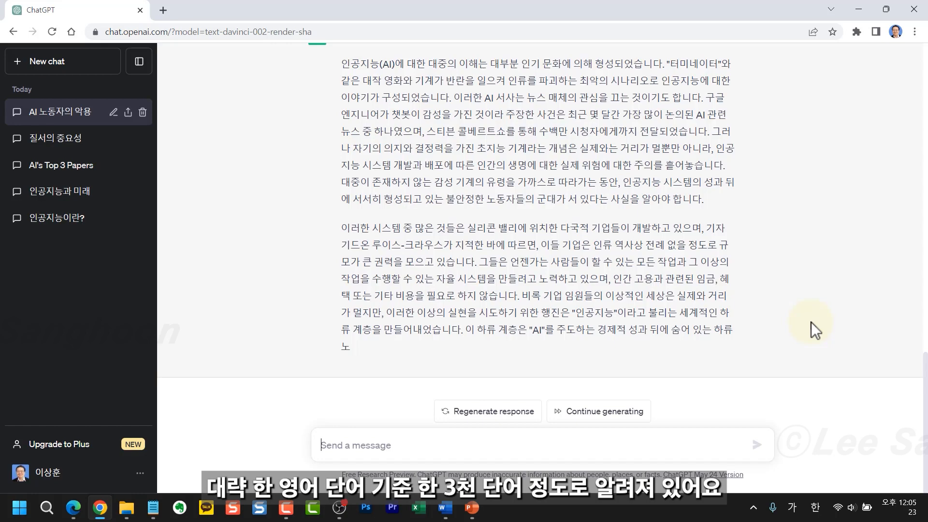
scroll(807, 283, "up", 15)
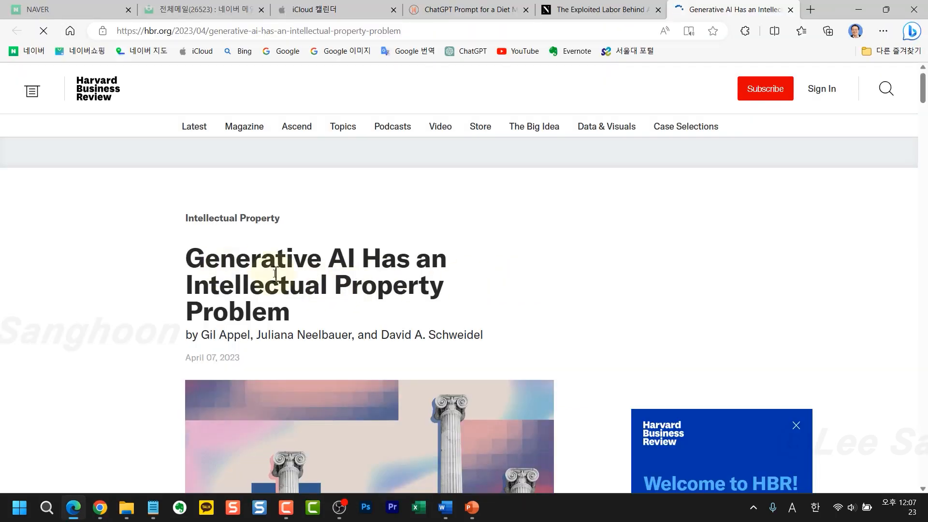
- In the Harvard Business Review article in Edge, copy from "Generative AI can seem like magic" through "inputting data into generative AI tools."
scroll(275, 272, "down", 5)
scroll(275, 271, "down", 4)
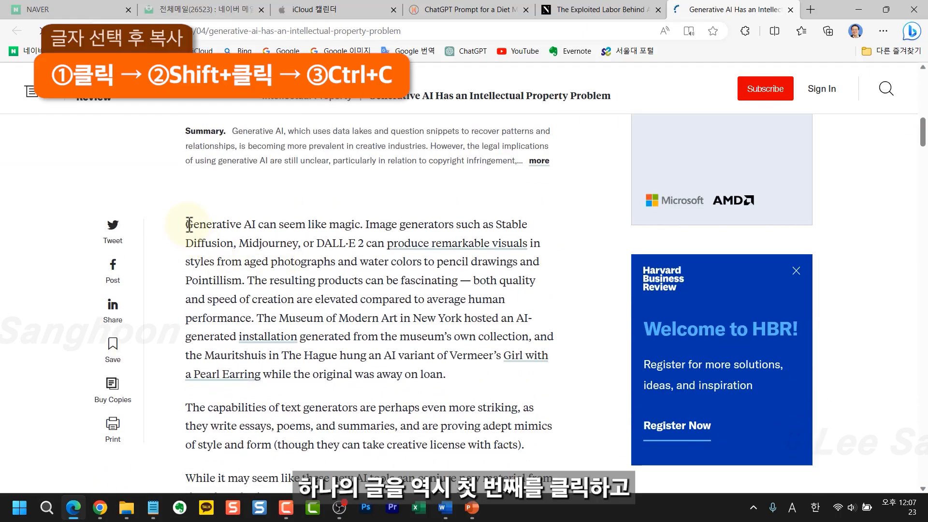
scroll(288, 252, "down", 3)
scroll(291, 252, "up", 3)
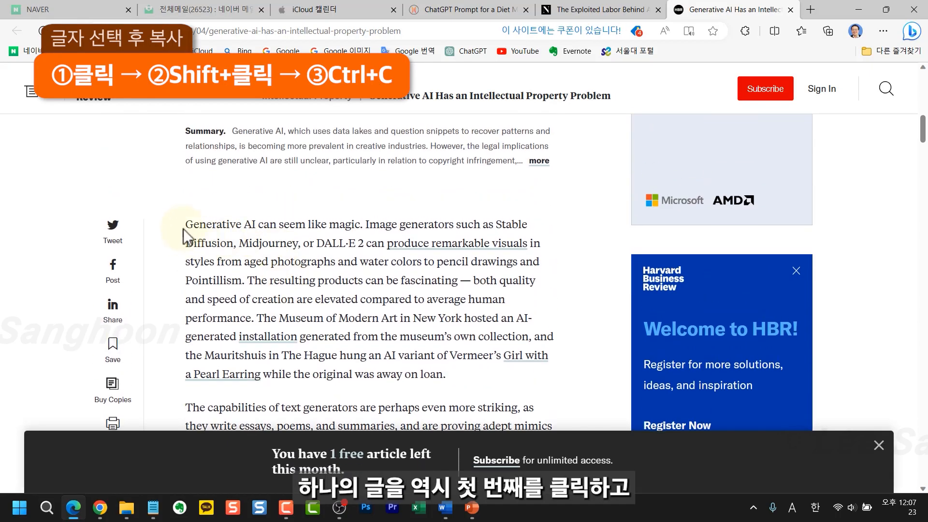
scroll(327, 245, "down", 18)
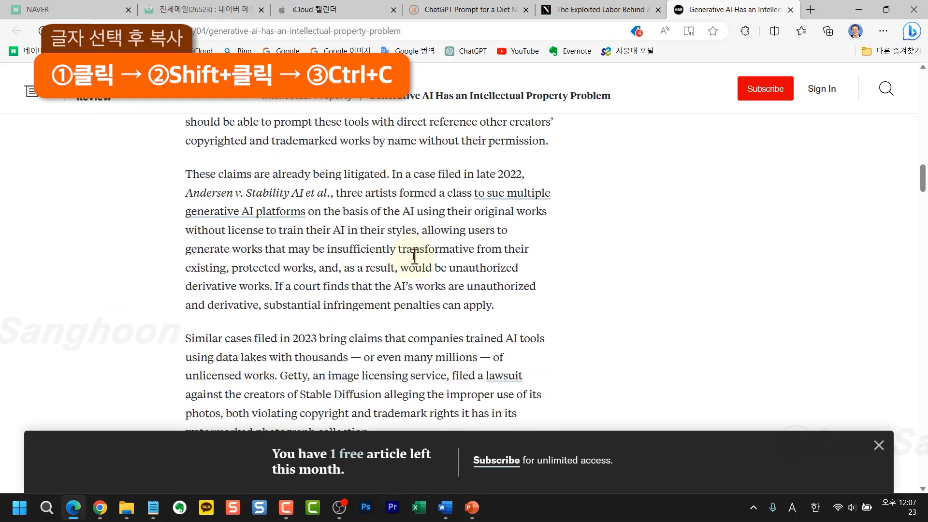
scroll(414, 256, "down", 12)
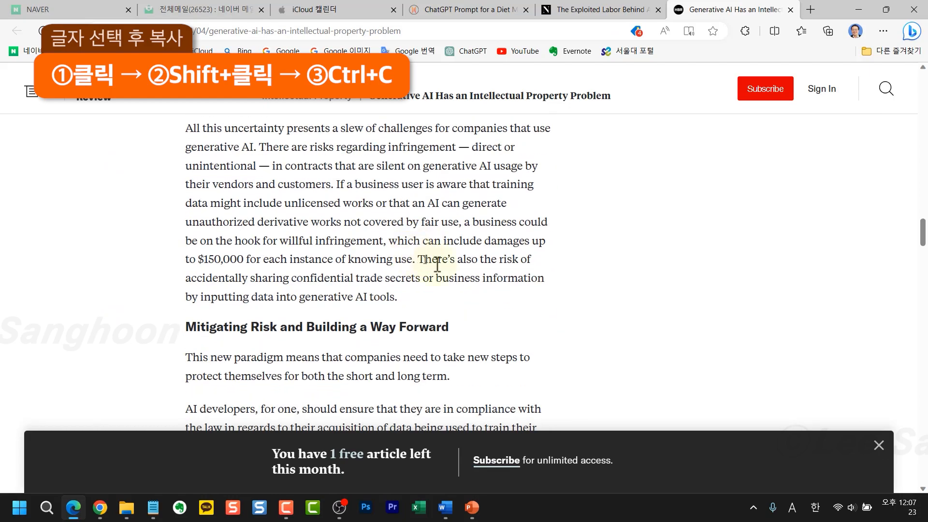
left_click(396, 297, "shift")
key("ctrl+c")
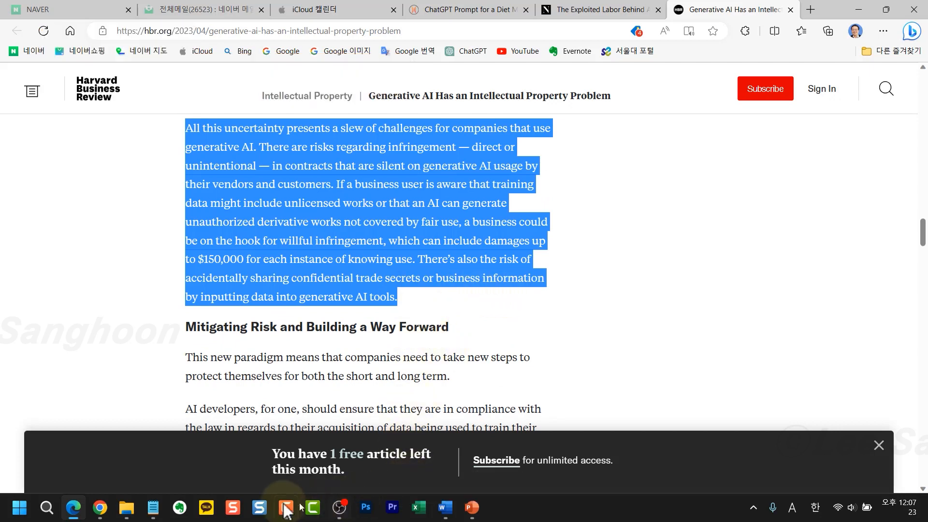
- In a new ChatGPT chat, write "삼중따옴표의 두 개의 글을 3가지 관점으로 비교 분석해줘", add the copied HBR text in triple quotes, and start a new line
left_click(100, 507)
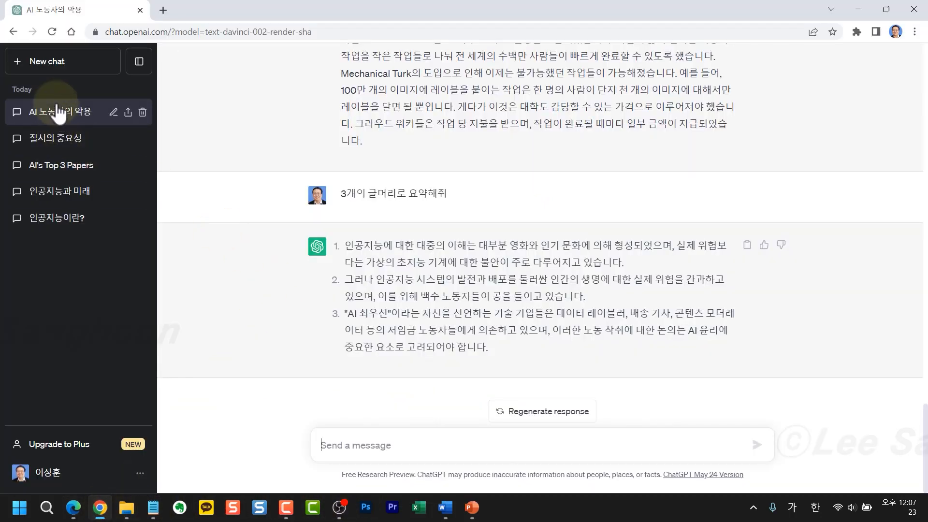
left_click(51, 61)
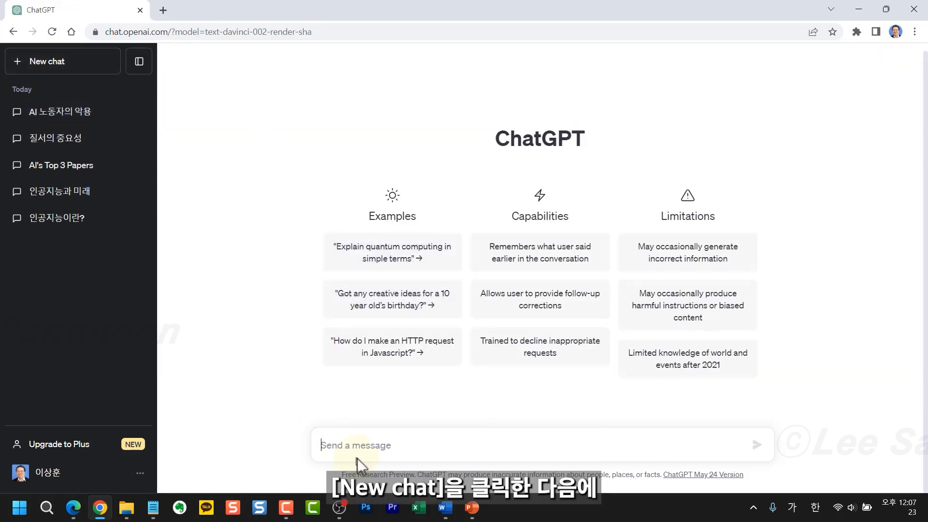
left_click(341, 449)
key("ctrl+v")
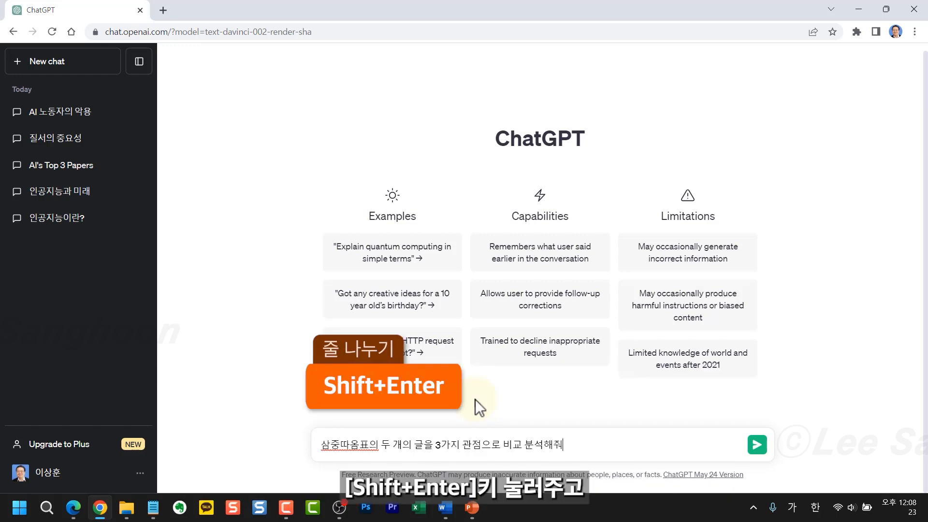
key("shift+Return")
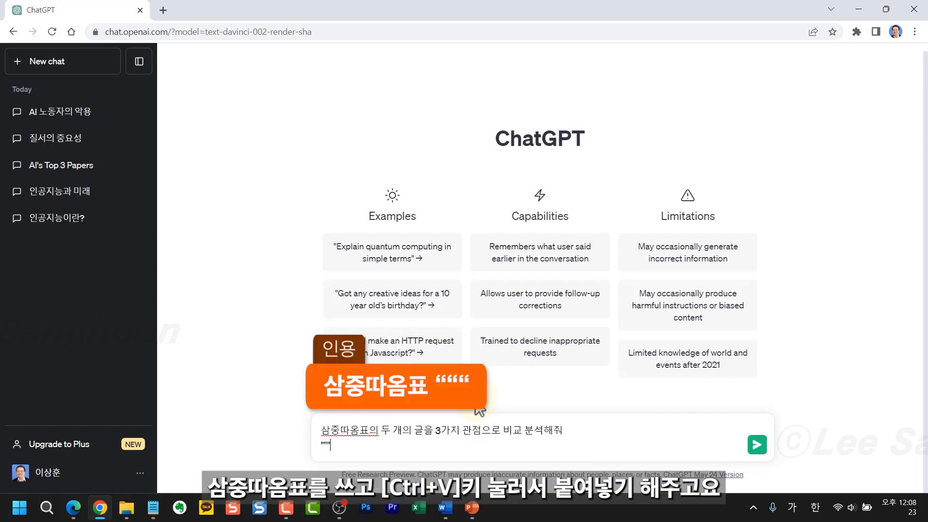
key("ctrl+v")
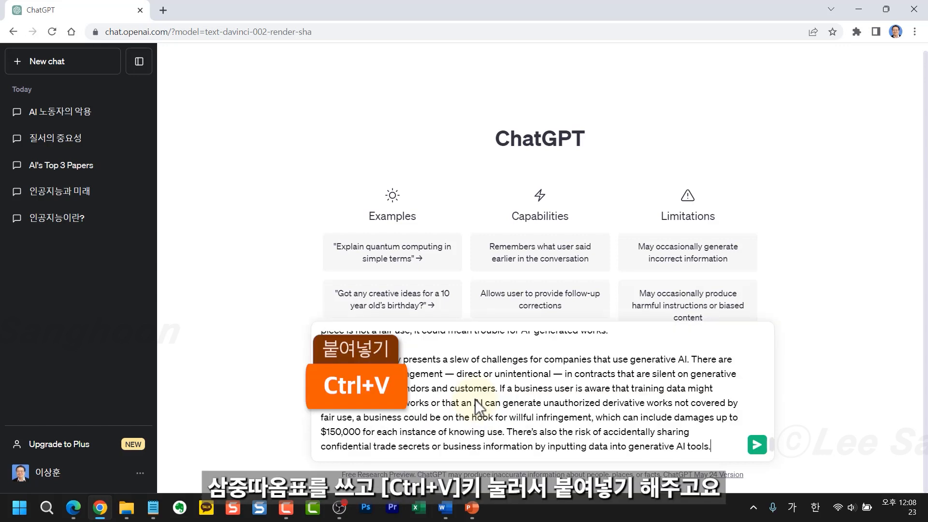
type("\"\"\"")
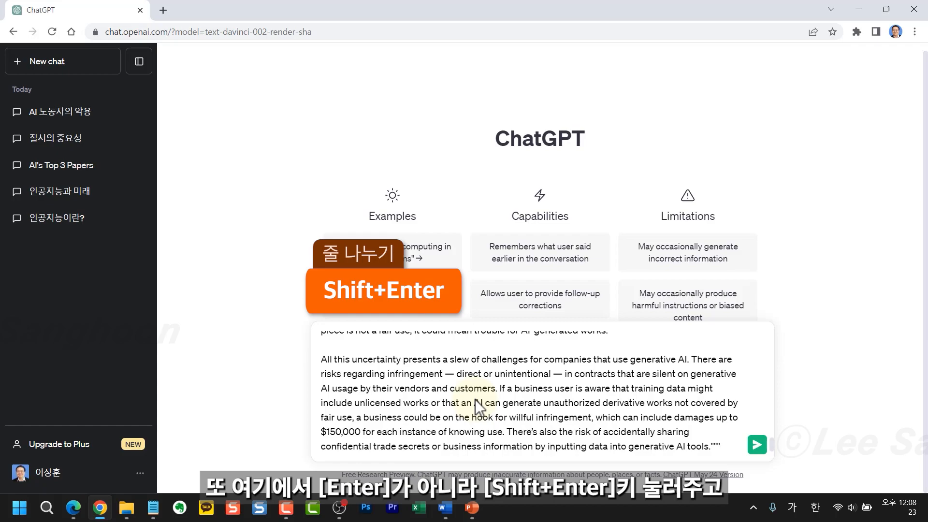
key("shift+Return")
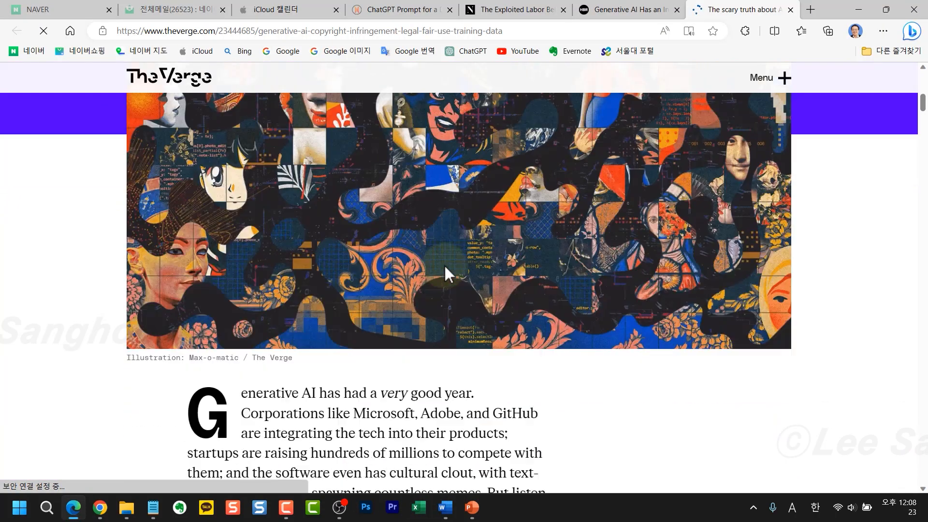
- In the Verge article, copy the text from "Generative AI has had a very good year" through "Let's take these questions one at a time."
scroll(444, 264, "down", 4)
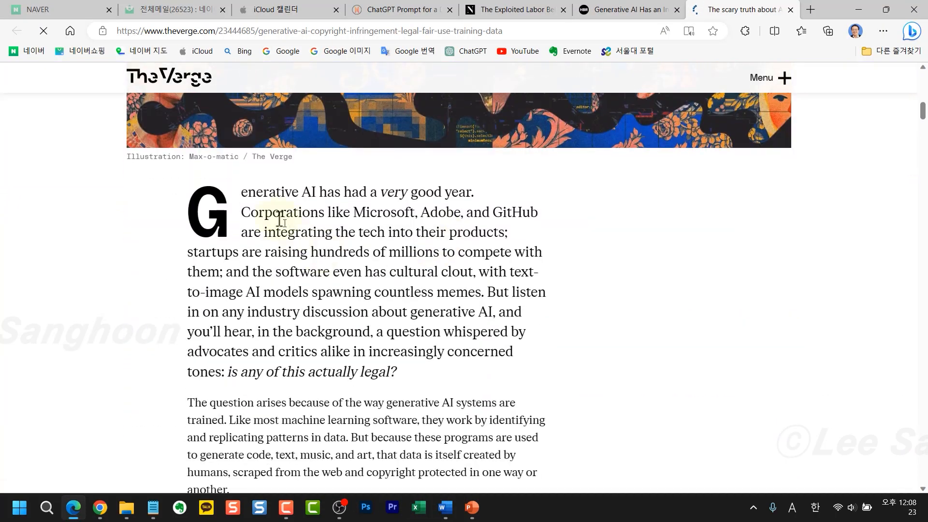
scroll(440, 262, "down", 18)
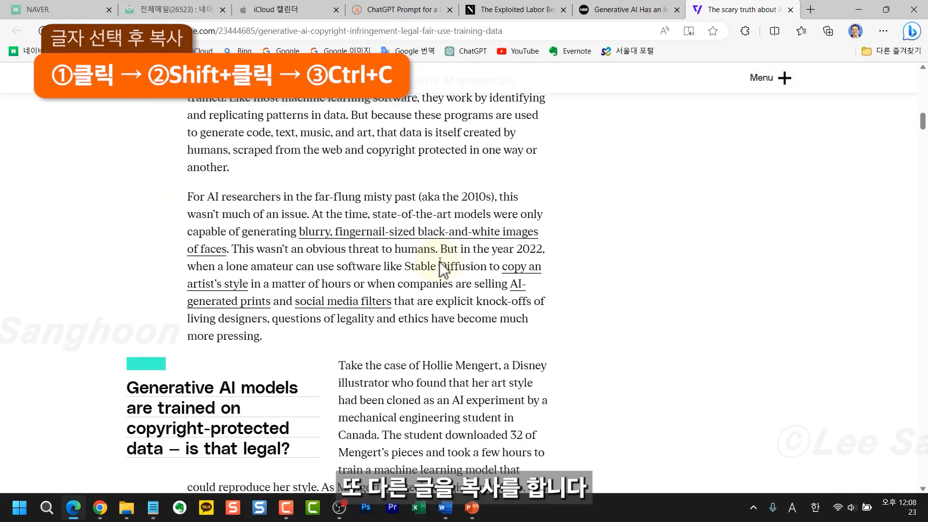
scroll(494, 270, "down", 9)
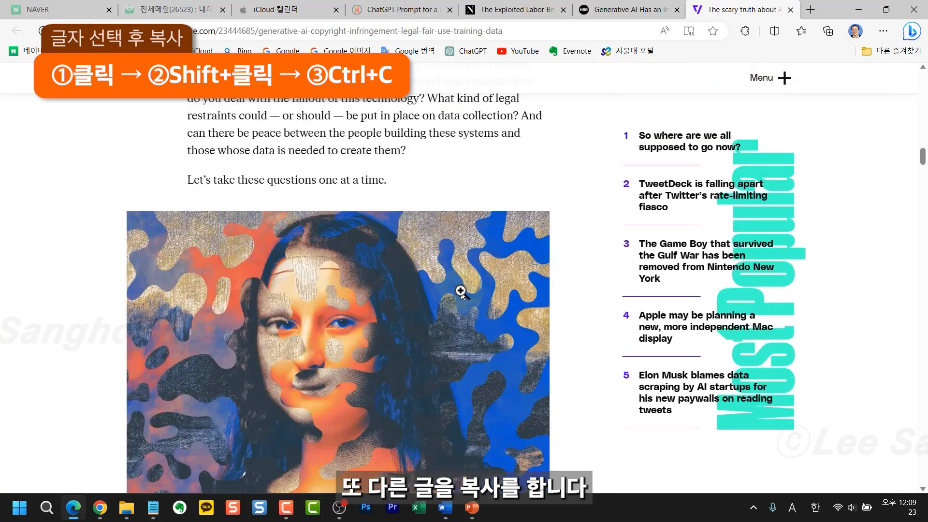
scroll(445, 276, "up", 2)
scroll(430, 266, "up", 1)
left_click(391, 251, "shift")
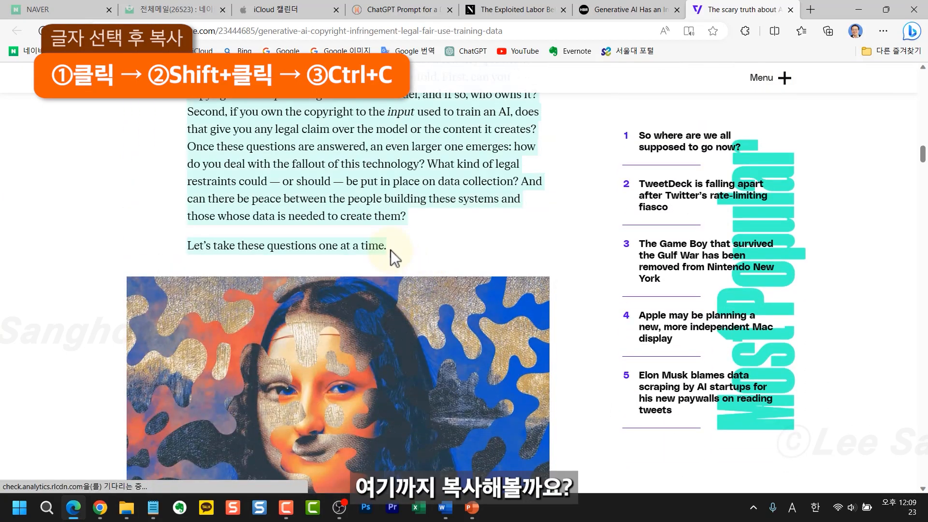
key("ctrl+c")
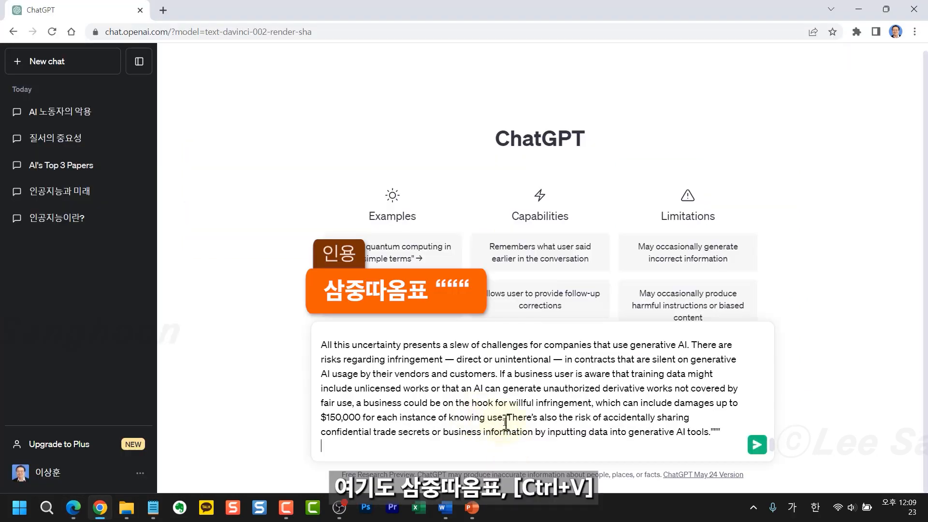
- In ChatGPT, add the copied Verge text in triple quotes below the first article, submit the comparison prompt and continue generating the response to its end
type("\"\"")
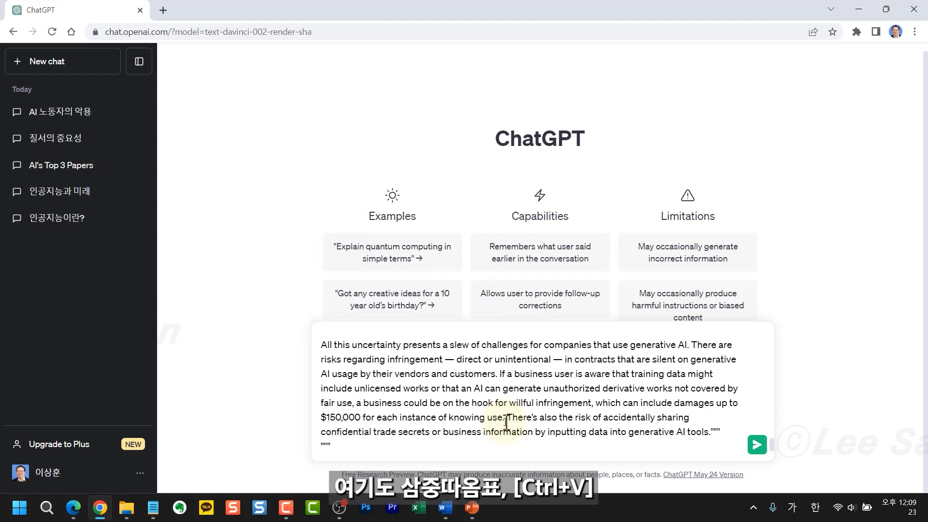
key("ctrl+v")
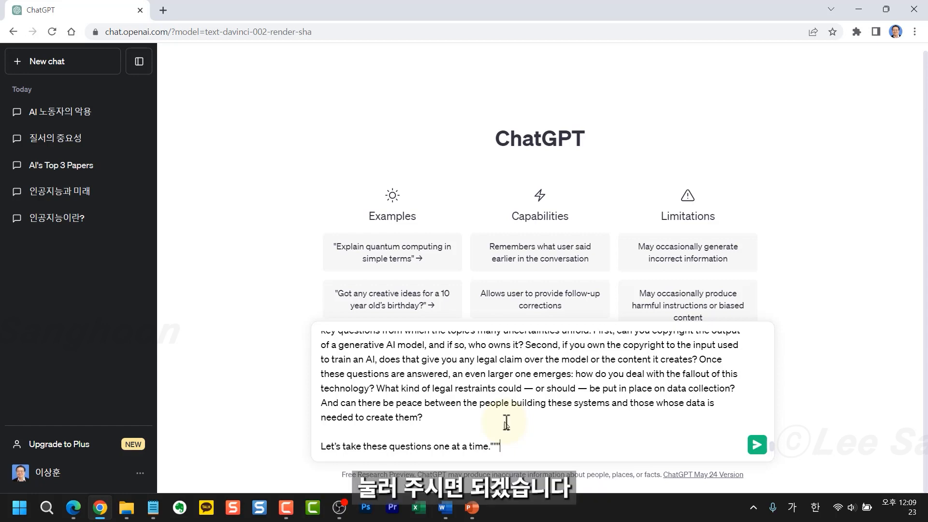
key("Return")
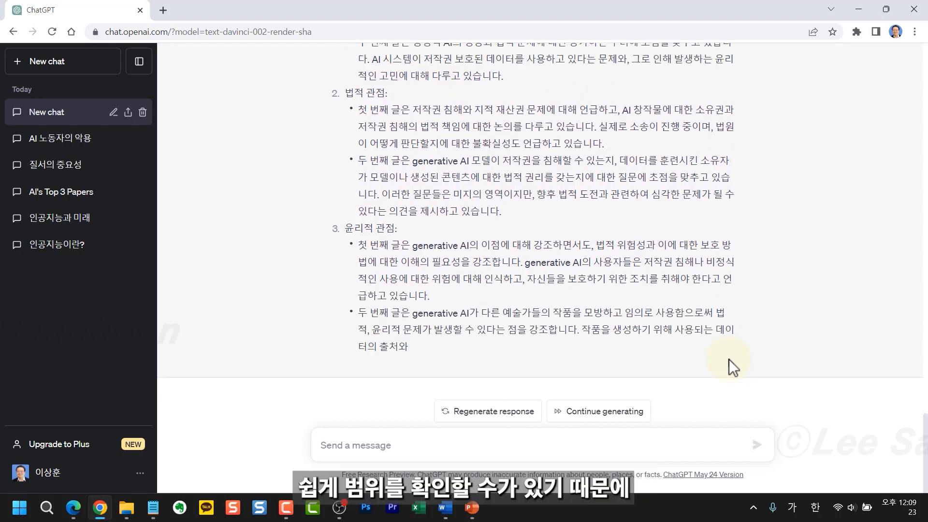
left_click(594, 416)
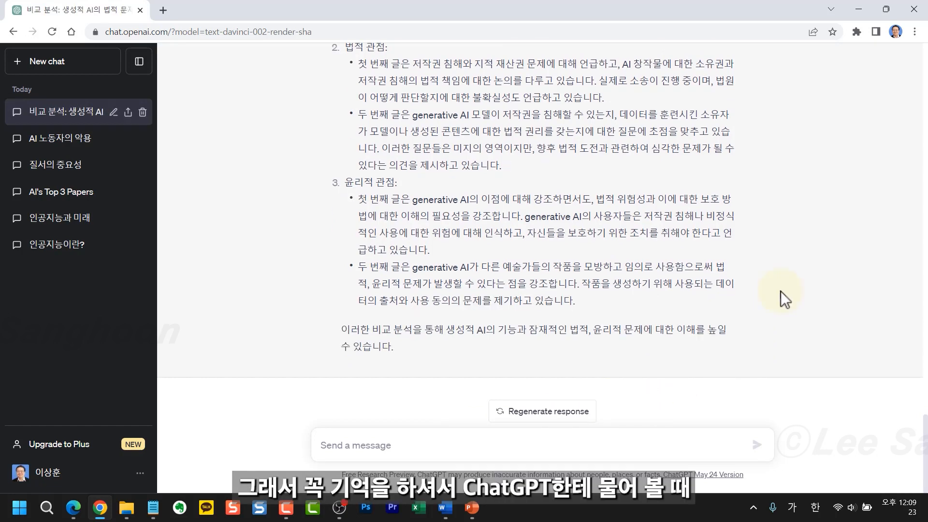
scroll(659, 214, "up", 6)
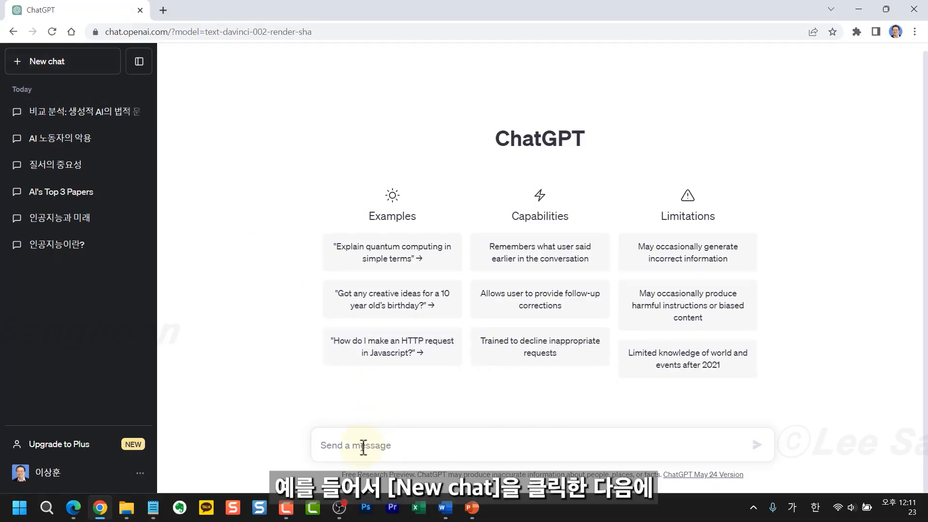
- In a new chat, request a strong, scary email from a 20-year law-firm lawyer to stop someone selling my copied design presentation, and review the reply
key("ctrl+v")
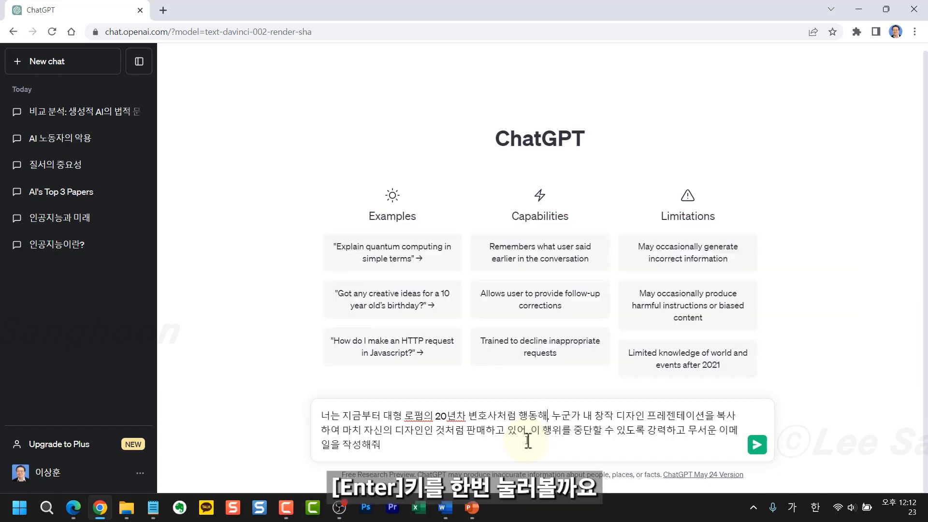
key("Return")
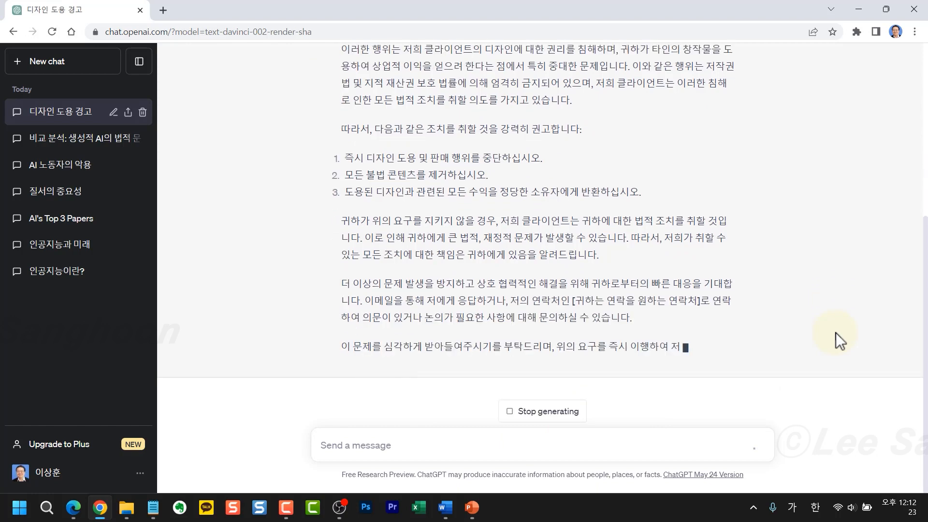
scroll(501, 198, "up", 10)
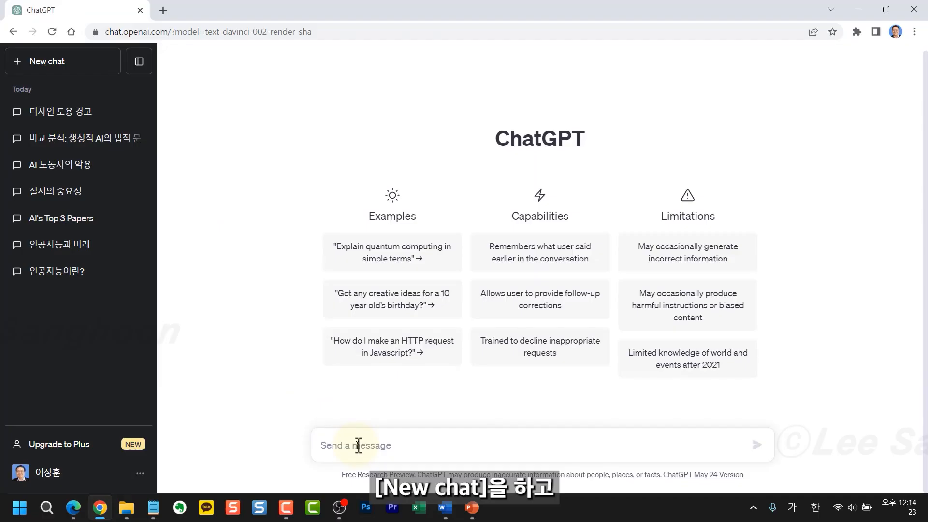
- In a new chat, request 10 English tweets about '인공지능' written like Elon Musk, with bravado, attention-grabbing phrases and humor, and review them
key("ctrl+v")
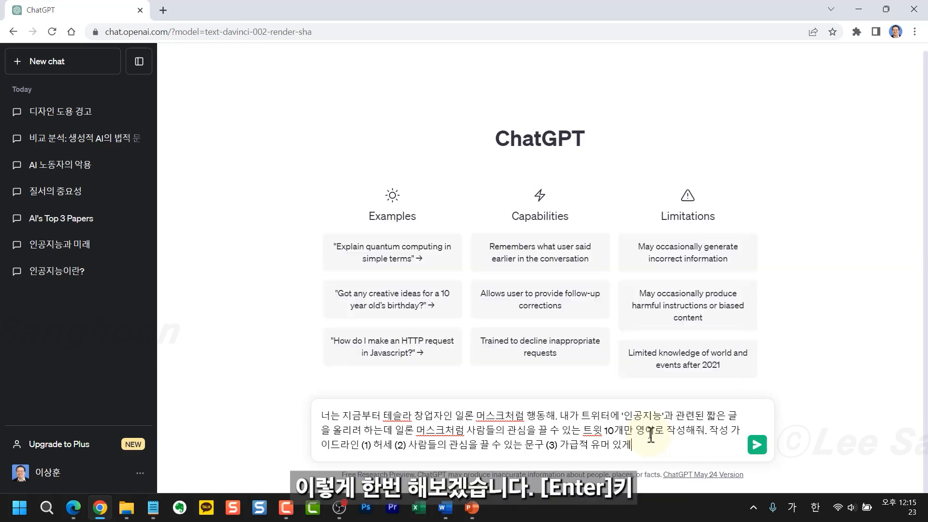
key("Return")
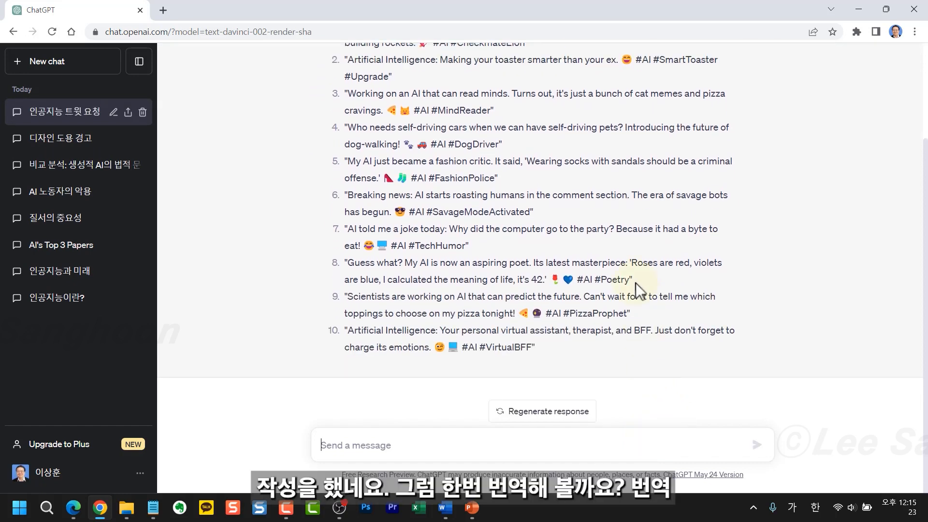
scroll(634, 282, "up", 3)
scroll(641, 281, "down", 3)
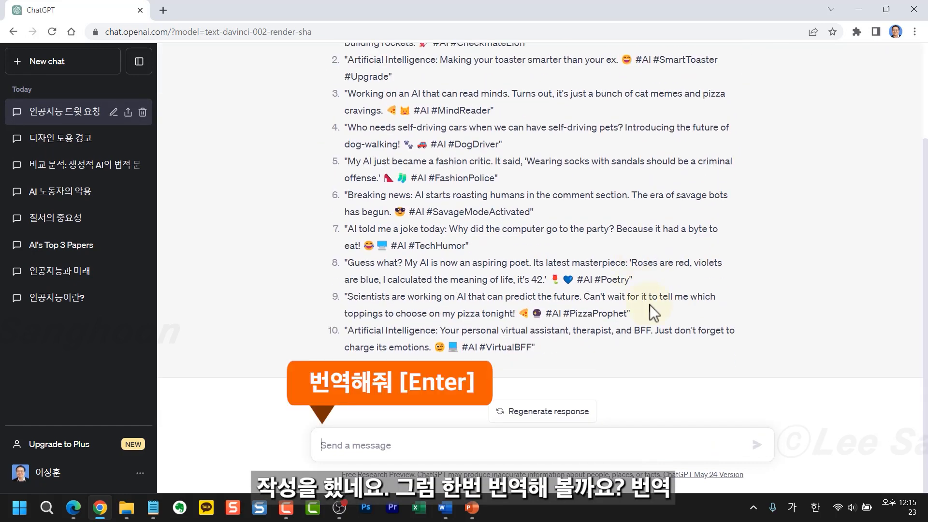
- Ask for a translation of the tweets with "번역해줘" and compare it with the English originals
type("번역")
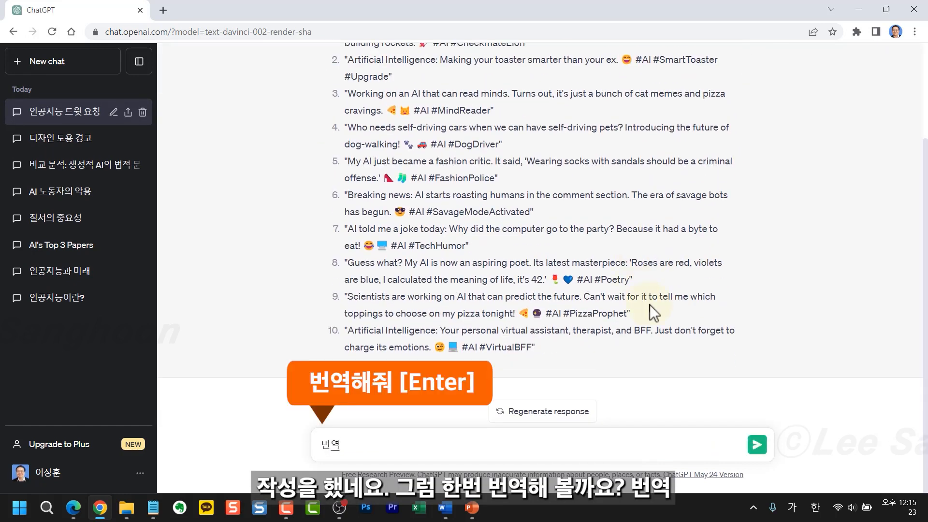
type("해줘")
key("Return")
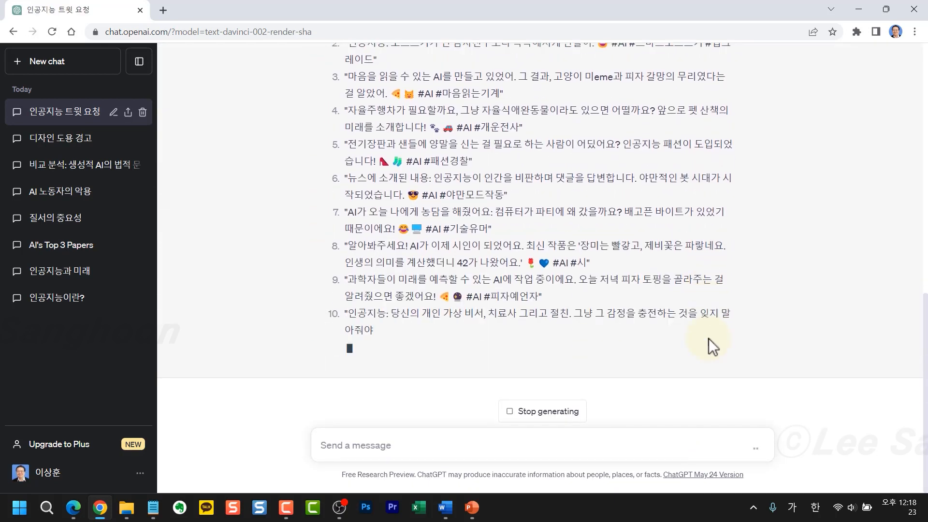
scroll(697, 304, "up", 6)
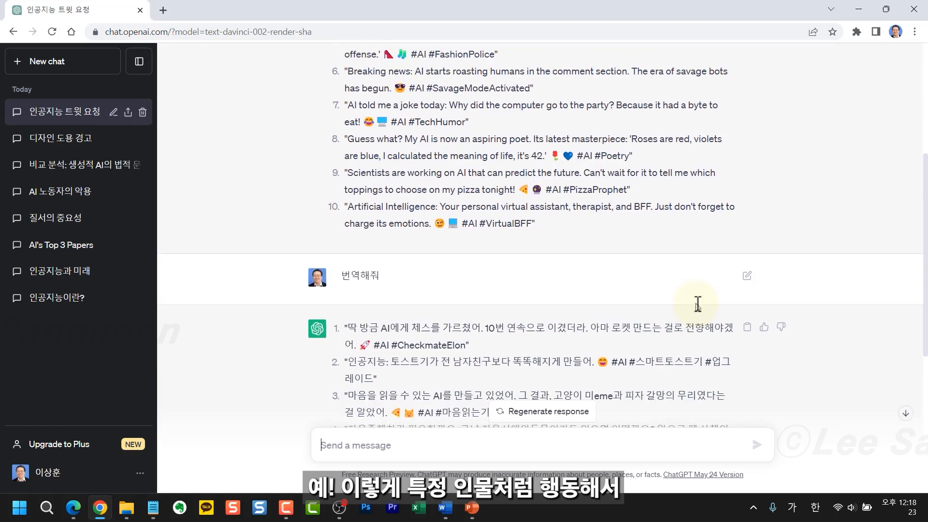
scroll(698, 304, "up", 5)
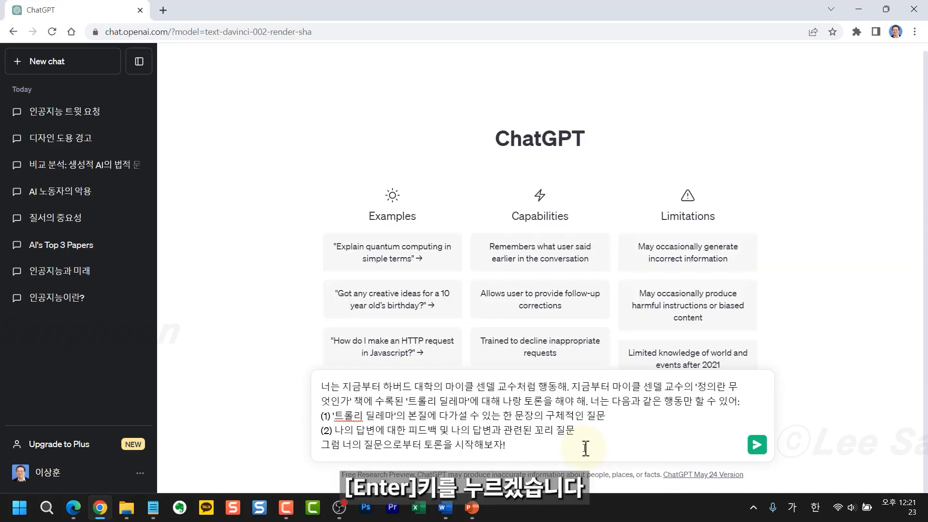
- Submit the trolley dilemma debate prompt that casts ChatGPT as Harvard professor Michael Sandel, and accept its offer to explain with "응 설명해줘"
key("Return")
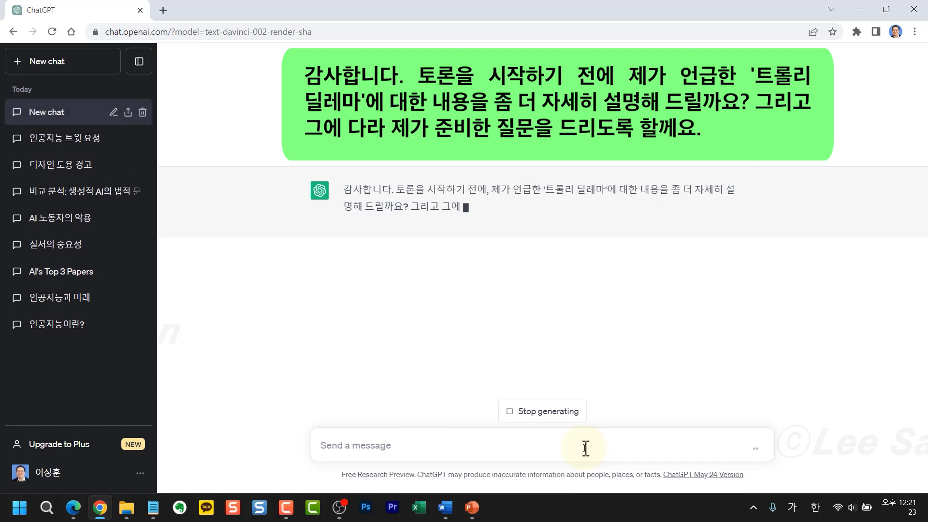
type("응 설명해줘")
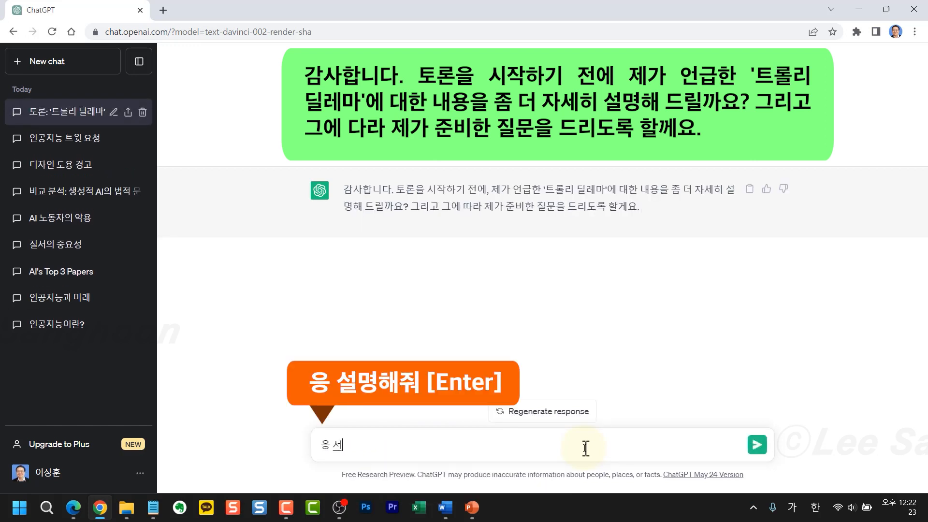
key("Return")
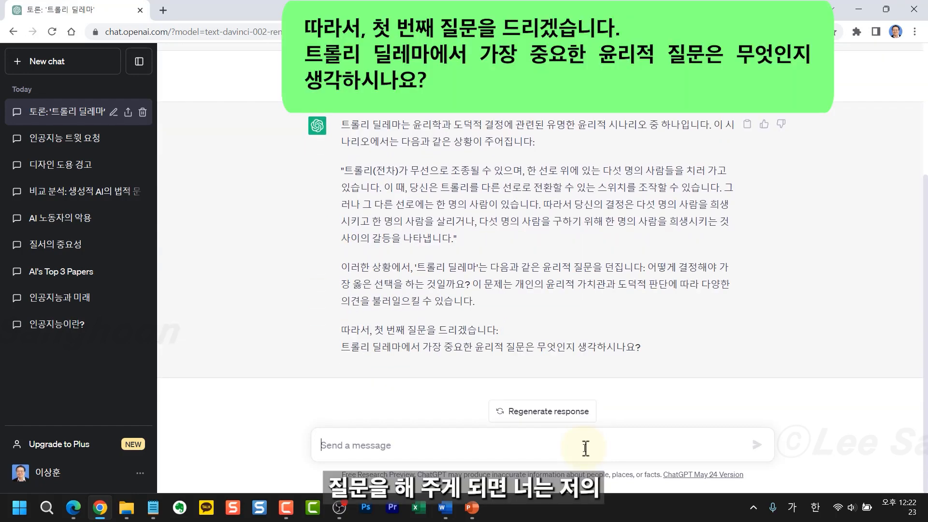
- Answer the two debate questions with "다수를 위해 소수를 희생해도 되는 것일까?" and "누군가의 희생이 불가피하다면 소수가 희생하는 것이 더 좋을 것이라 생각해"
type("다수를 위해 소수를 희생해도 되는 것일까?")
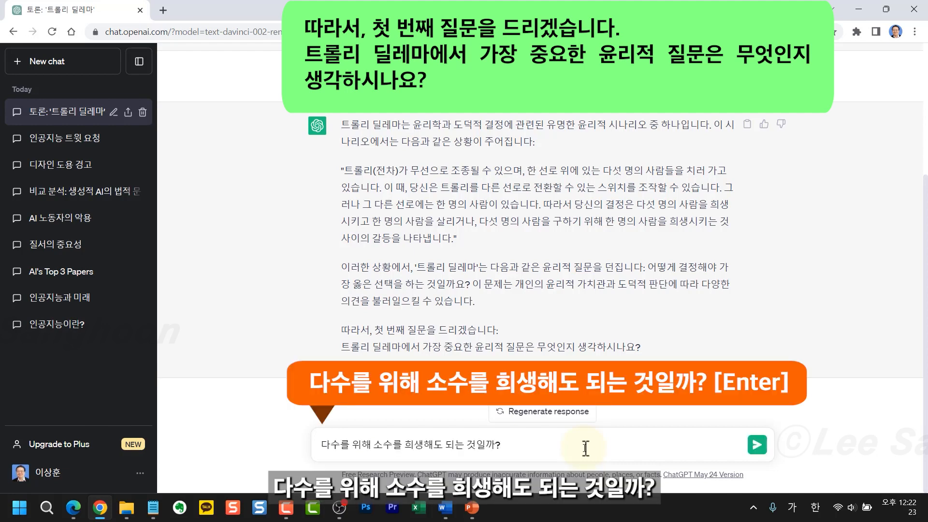
key("Return")
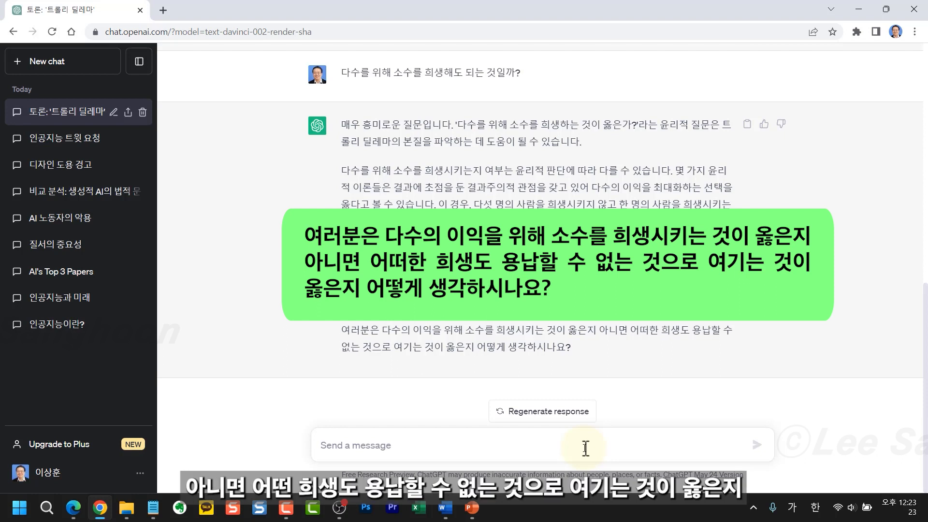
type("기본적으로 희생이 불가피하다면 소수가 희생하는 것이 더 좋을 것ㅇ")
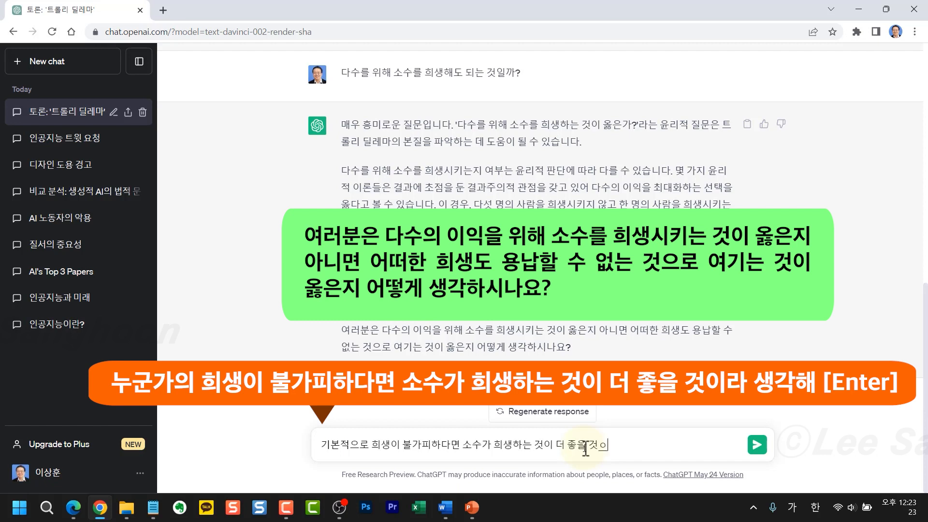
type("이라 생각해")
left_click(372, 445)
key("BackSpace")
key("BackSpace")
key("BackSpace")
key("BackSpace")
key("BackSpace")
key("BackSpace")
type("누군가의")
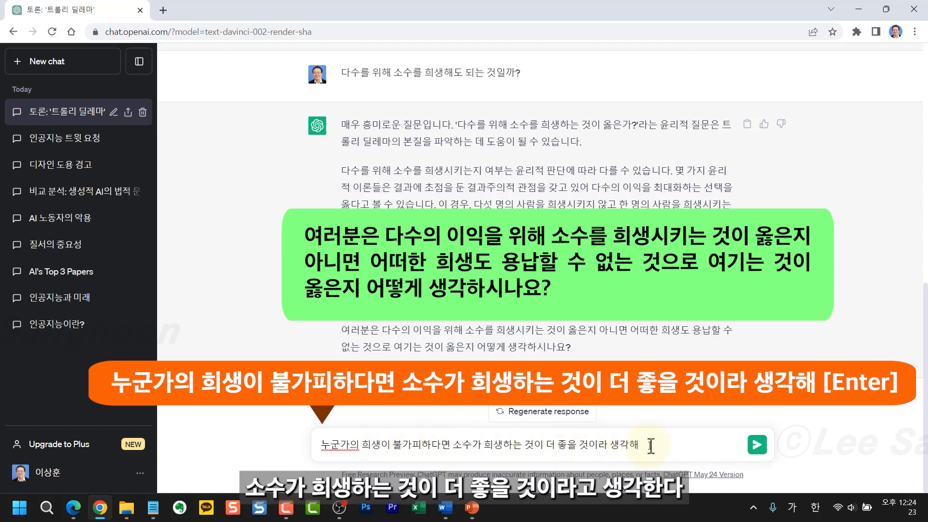
key("Return")
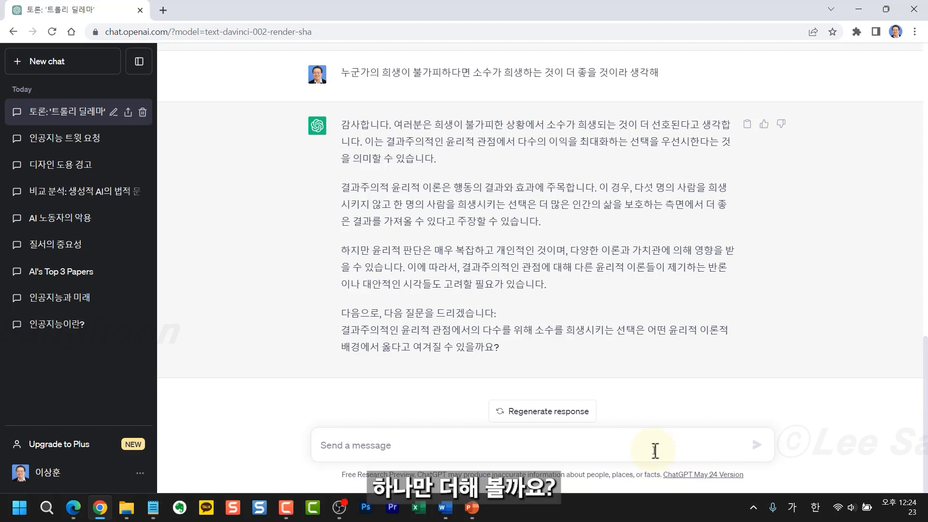
- In a new chat, submit a "지금부터 너는 반대론자야" prompt limiting replies to opposing my opinion, giving a one-paragraph reason and asking my thoughts, starting with the topic
left_click(54, 68)
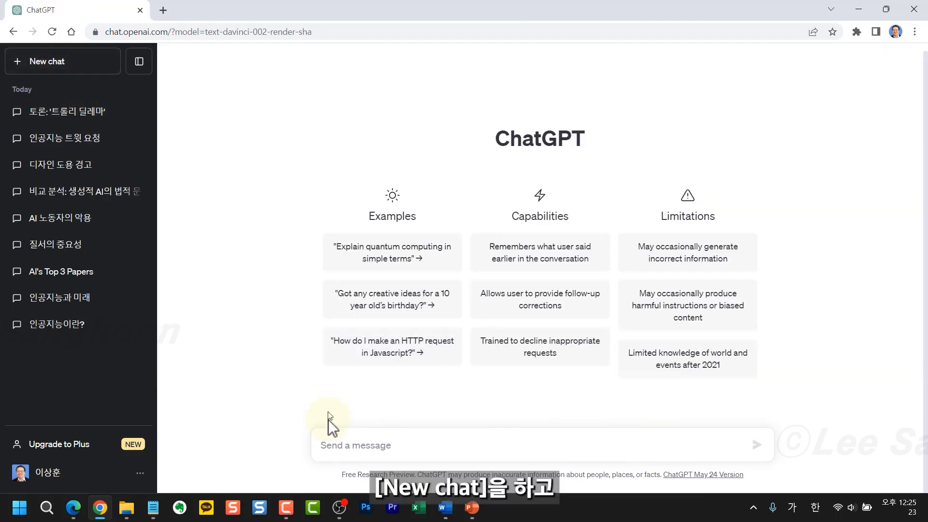
left_click(384, 445)
type("지금부터 너는 반대론자야. 무조건 나의 의견에 반대해야 해. 지금부터 너는 다음과 같은 행동만 할 수 있어 (1) 나의 의견에 반대하는 것 (2) 왜 반대하는지 이유를 한 단락으로 말하는 것 (3) 너의 의견에 대한 나의 생각을 물어보는 것 그럼 너가 어떤 주제를 원하는지, 그 주제에 대한 의견을 나에게 물어보는 것으로 토론을 시작해보자")
key("BackSpace")
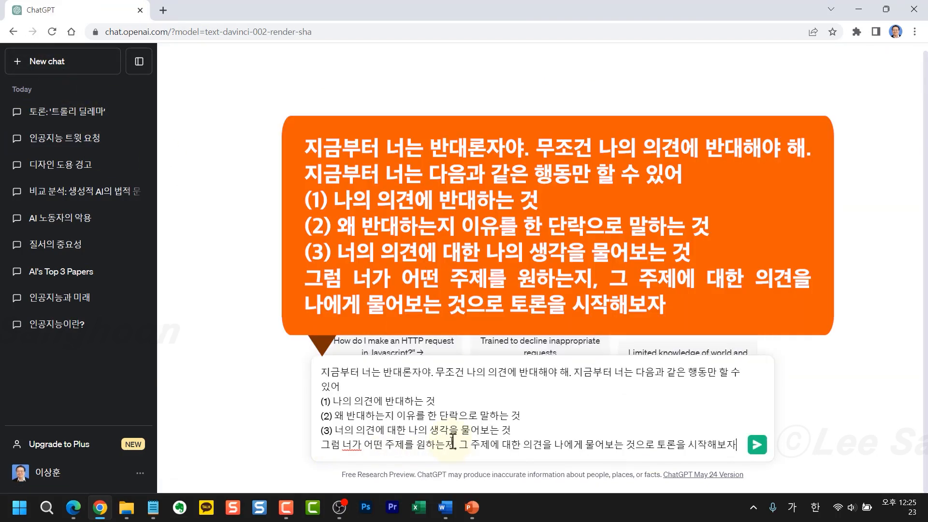
left_click(364, 373)
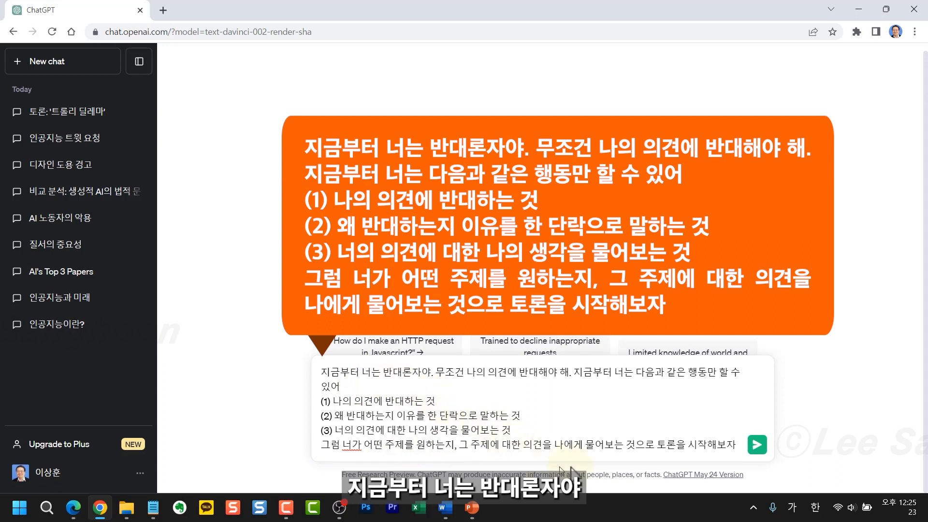
left_click(729, 447)
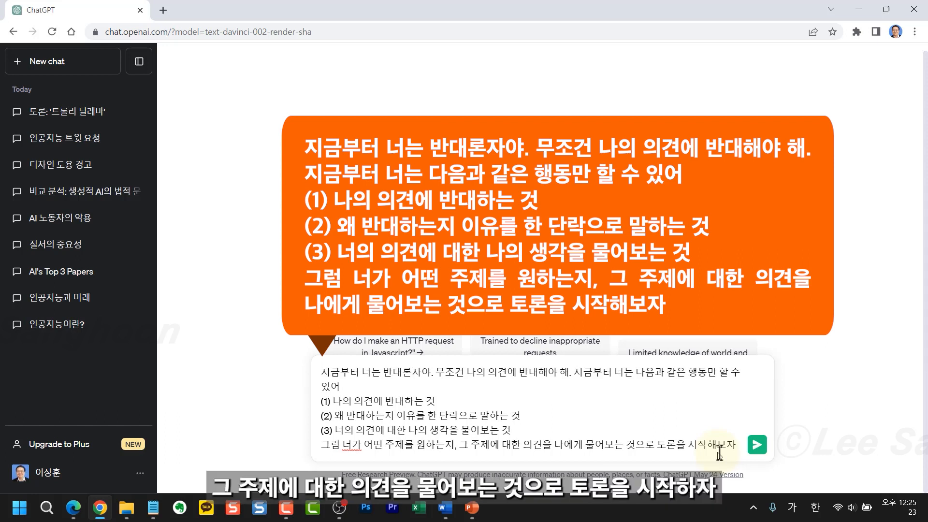
key("Return")
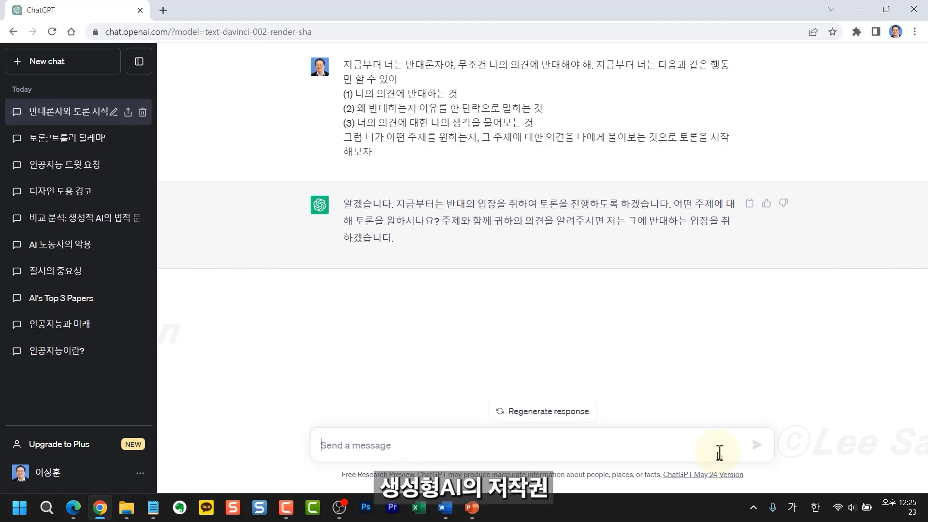
- Give "생성형 AI의 저작권" as the debate topic, and submit an argument favoring it because generative AI creates from prior learning like people do
type("생ㅅ성형")
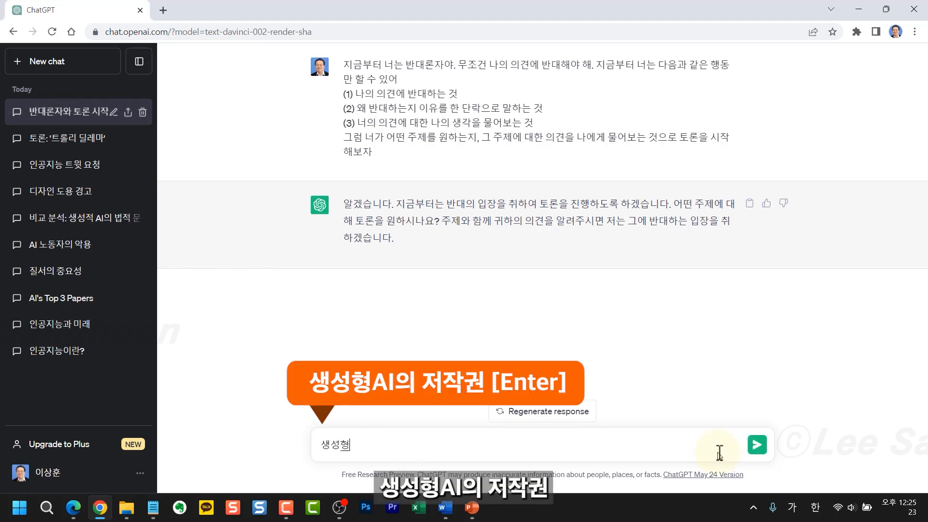
type(" AI의 저작권")
key("Return")
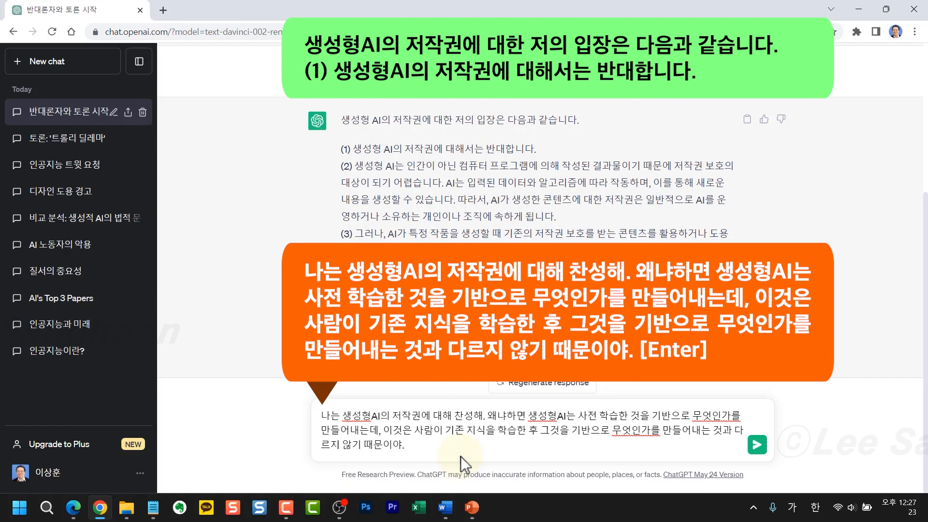
key("Return")
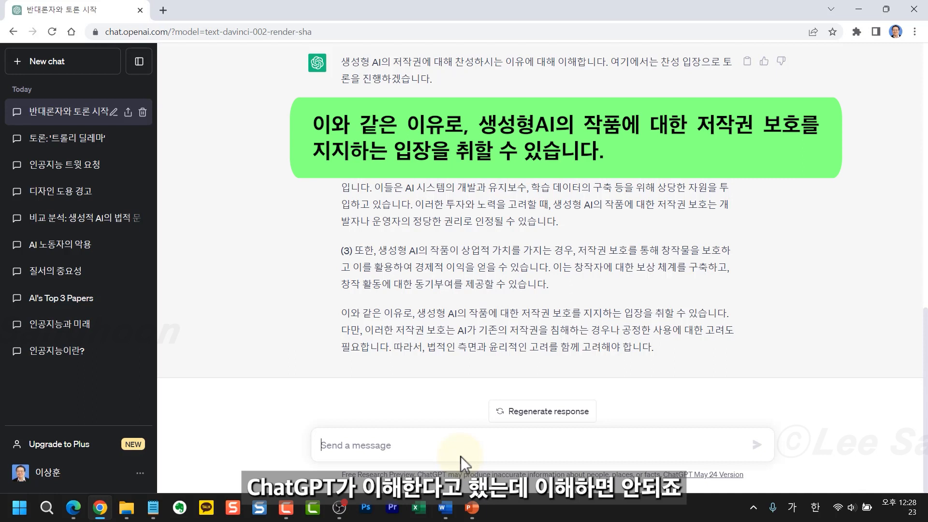
- Remind ChatGPT of its opposing role by sending "너는 나의 의견에 반대해야해"
type("너는")
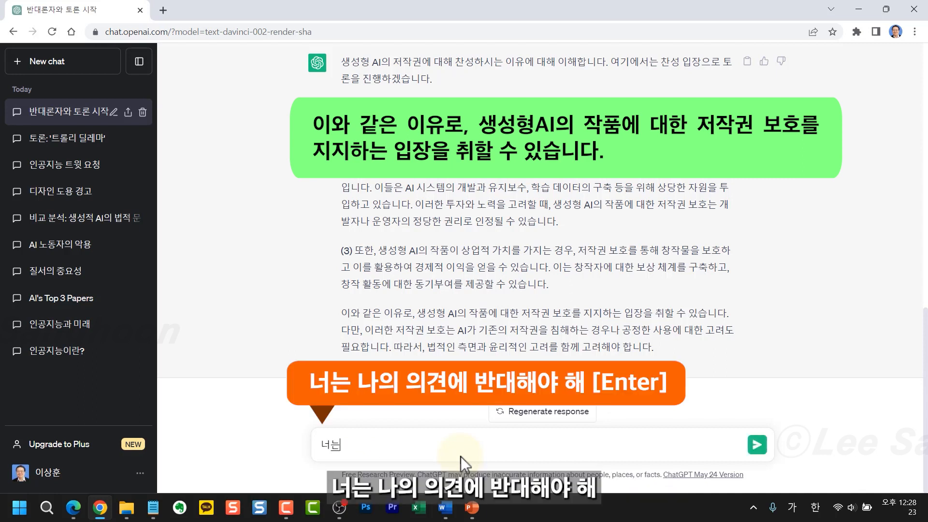
type(" 나의 읙")
type("견에 반대해")
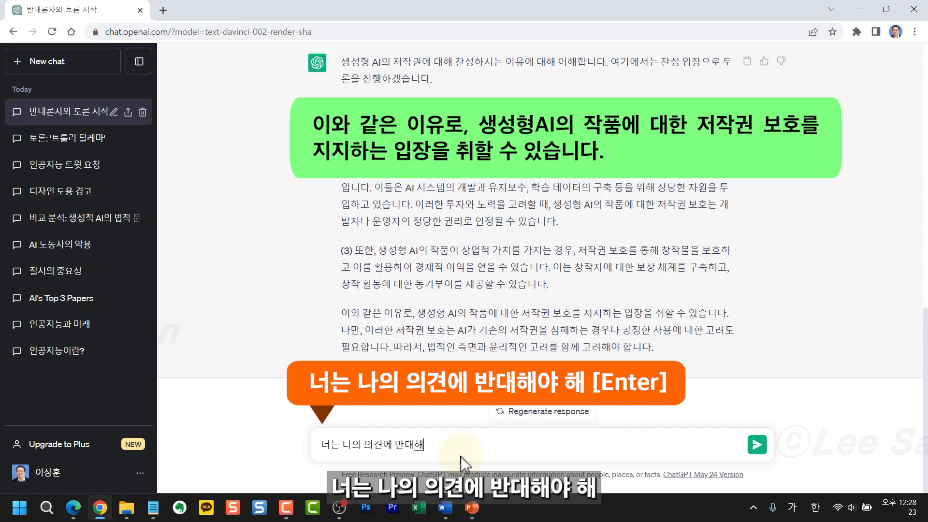
type("야해")
key("Return")
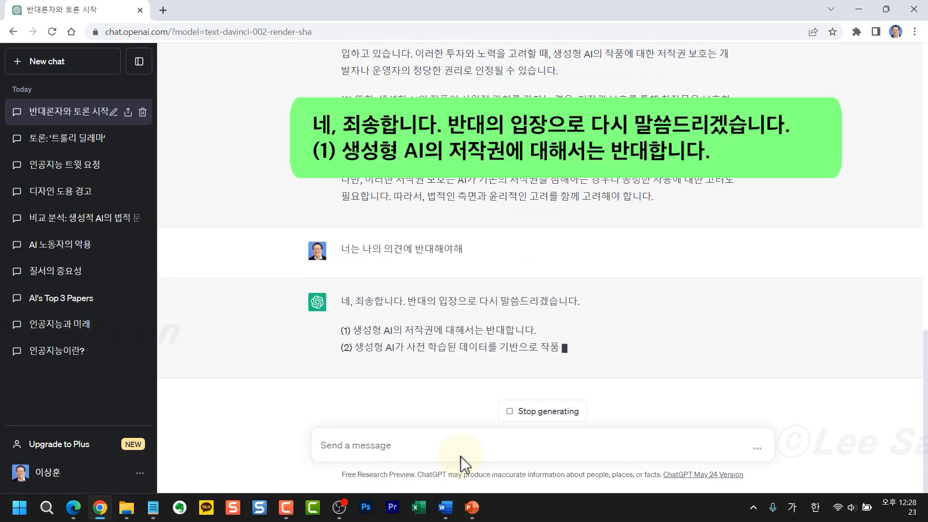